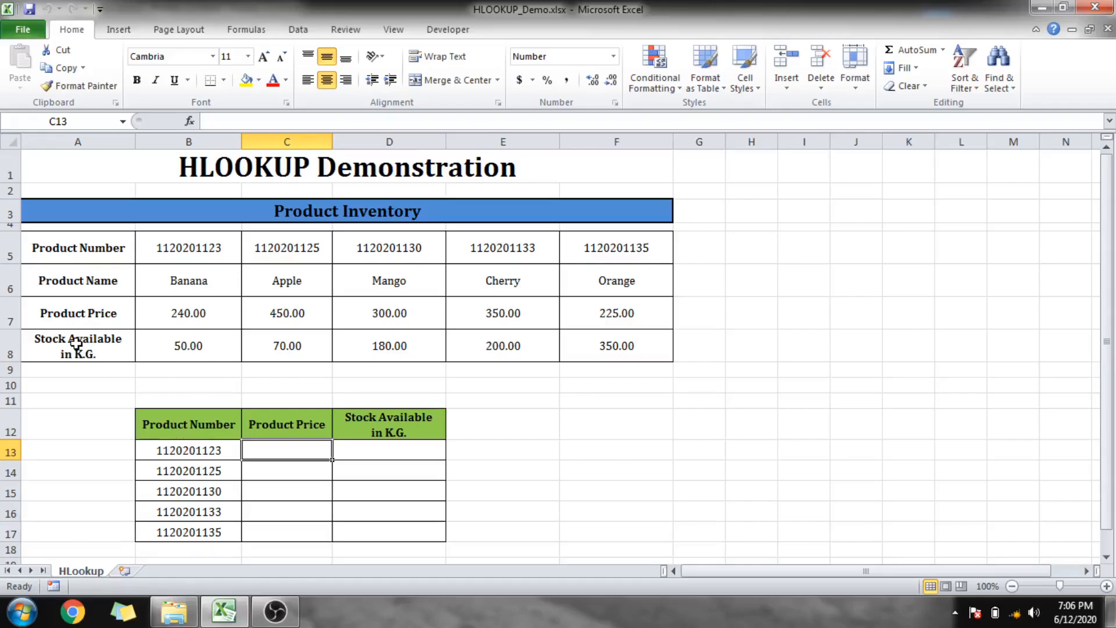
Examine the Product Inventory table's row headings and its data range B5:F8.
click(8, 289)
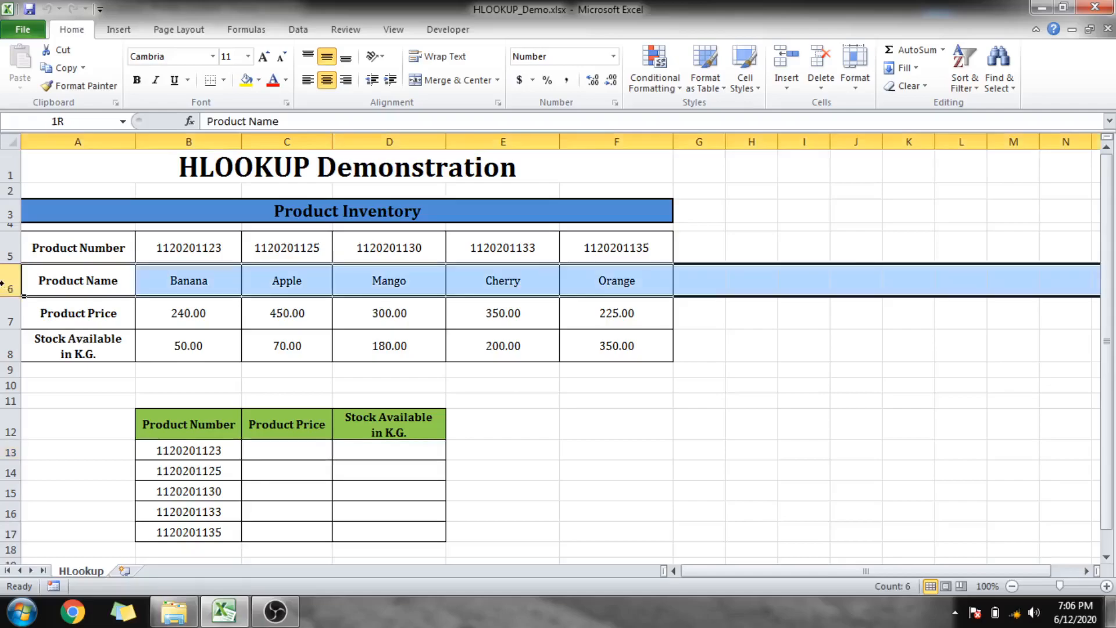
click(10, 314)
click(10, 346)
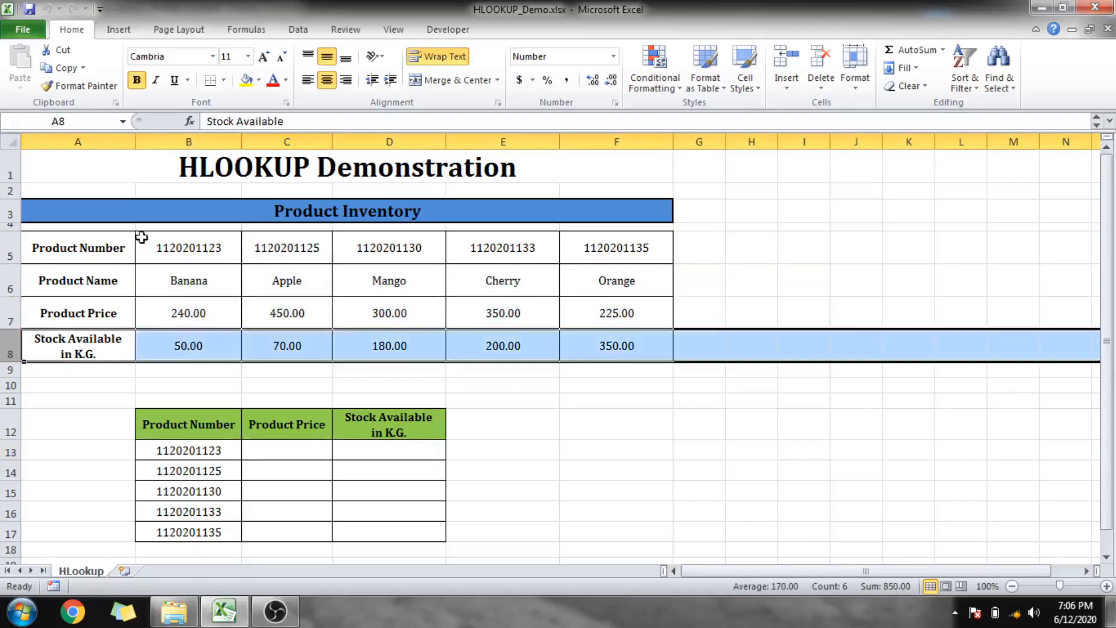
click(204, 212)
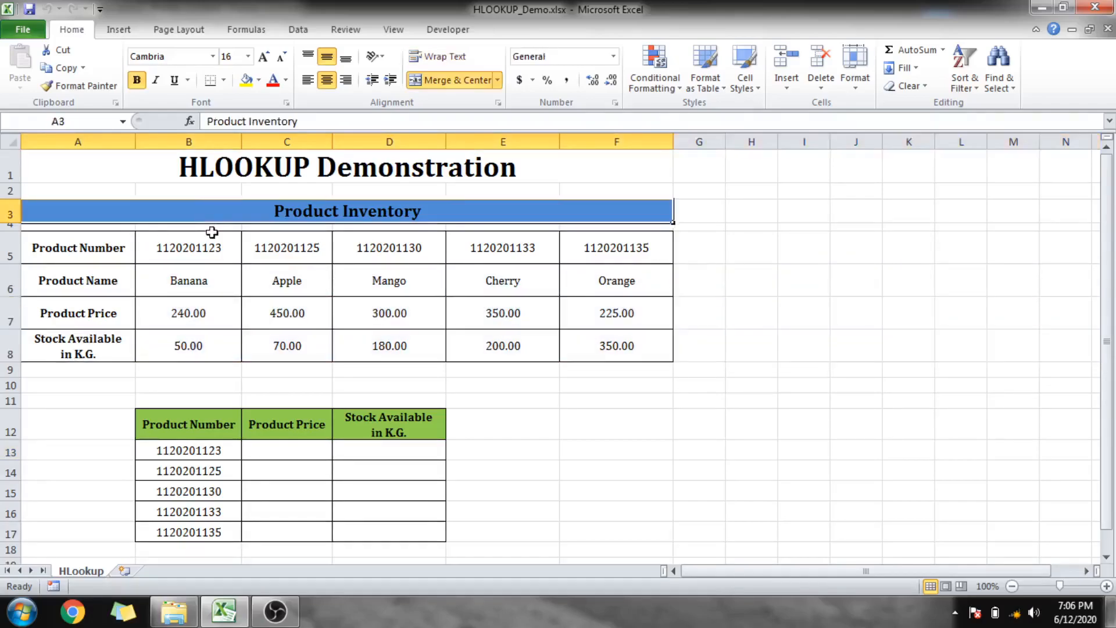
click(118, 254)
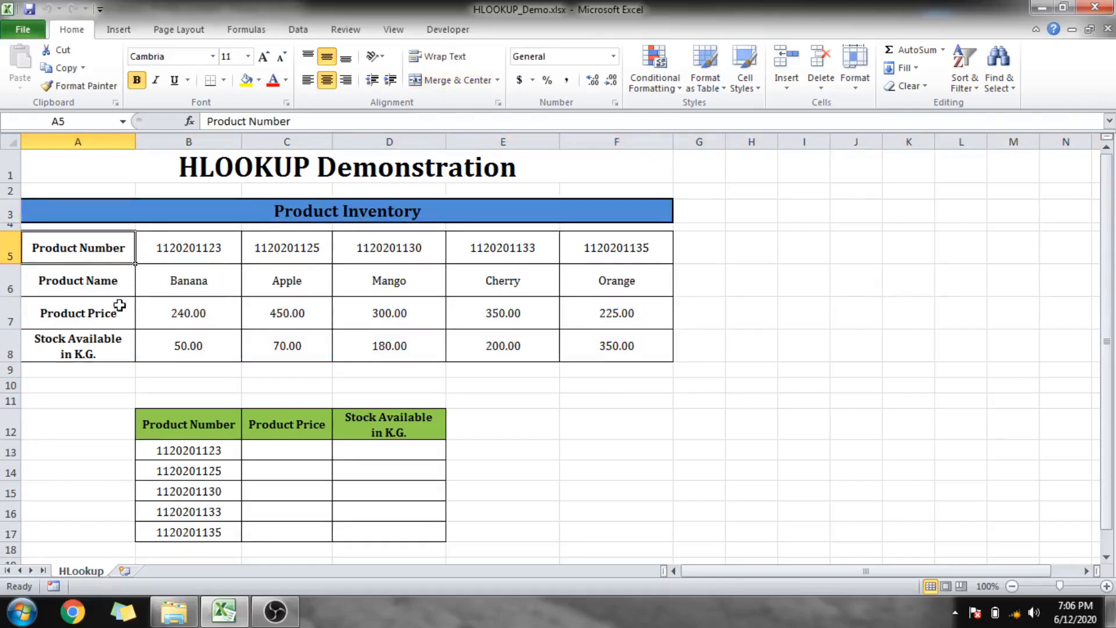
click(119, 286)
click(110, 319)
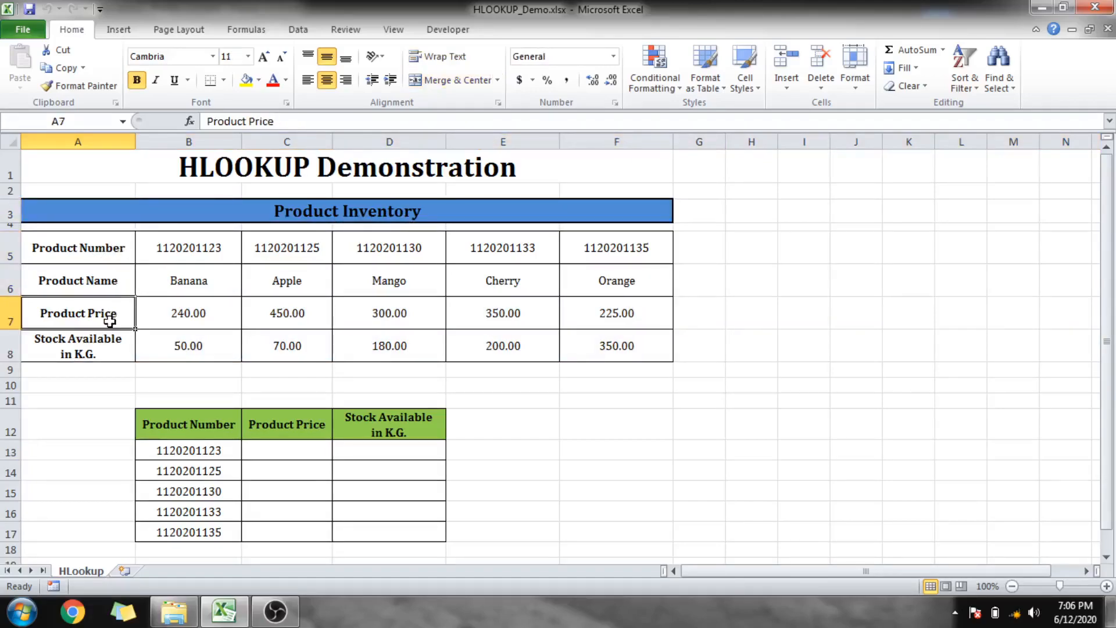
click(102, 350)
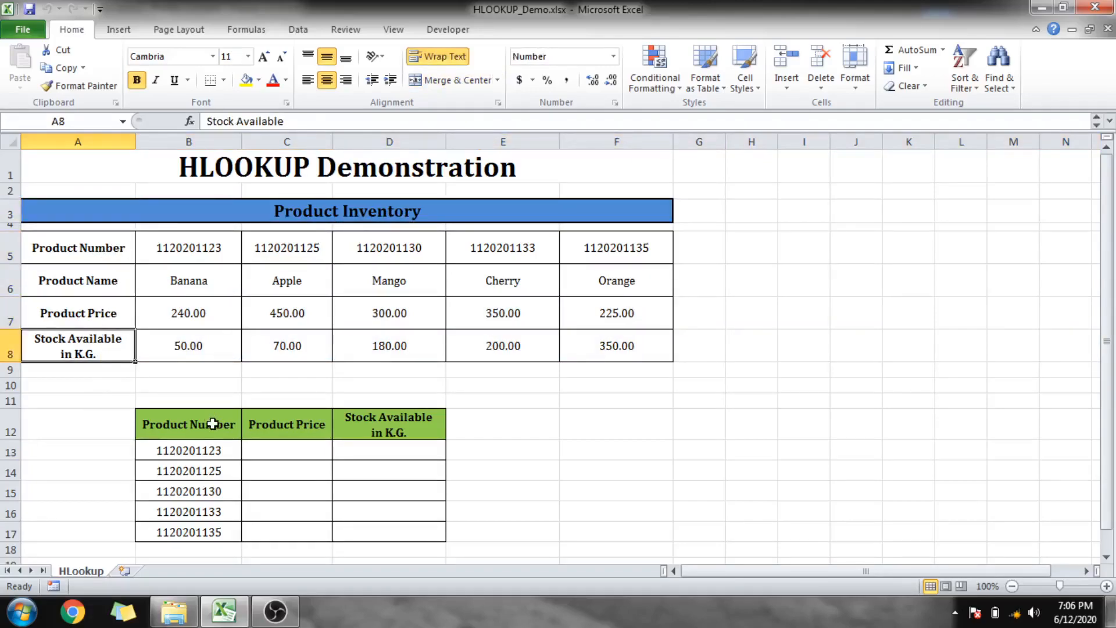
click(204, 248)
click(560, 342)
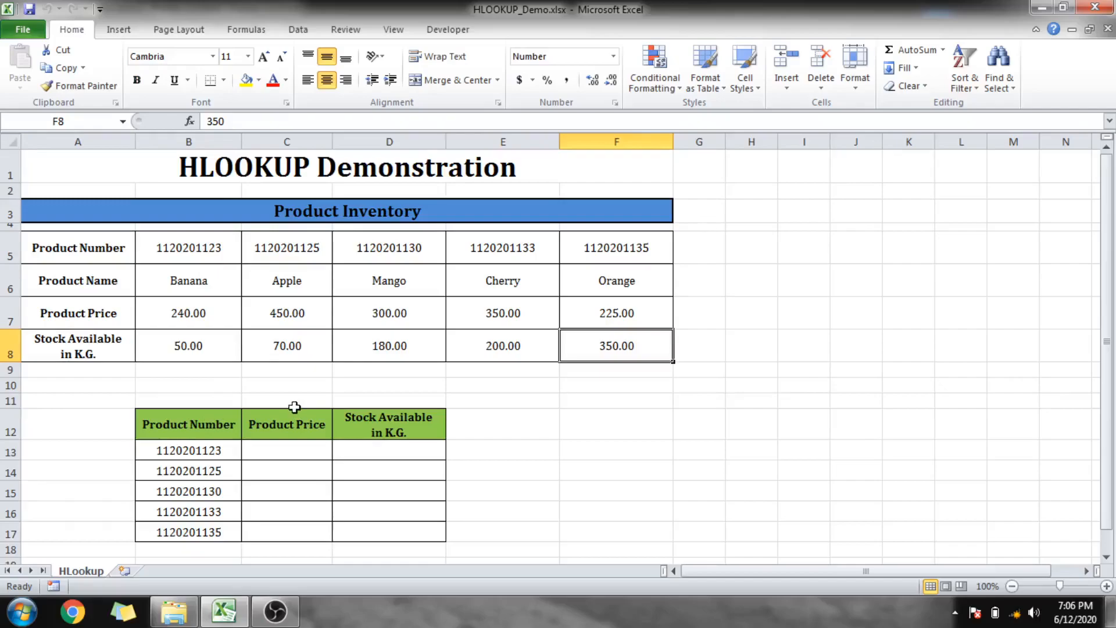
Examine the lower lookup table's headings, product numbers and the empty Product Price and Stock Available cells.
click(187, 433)
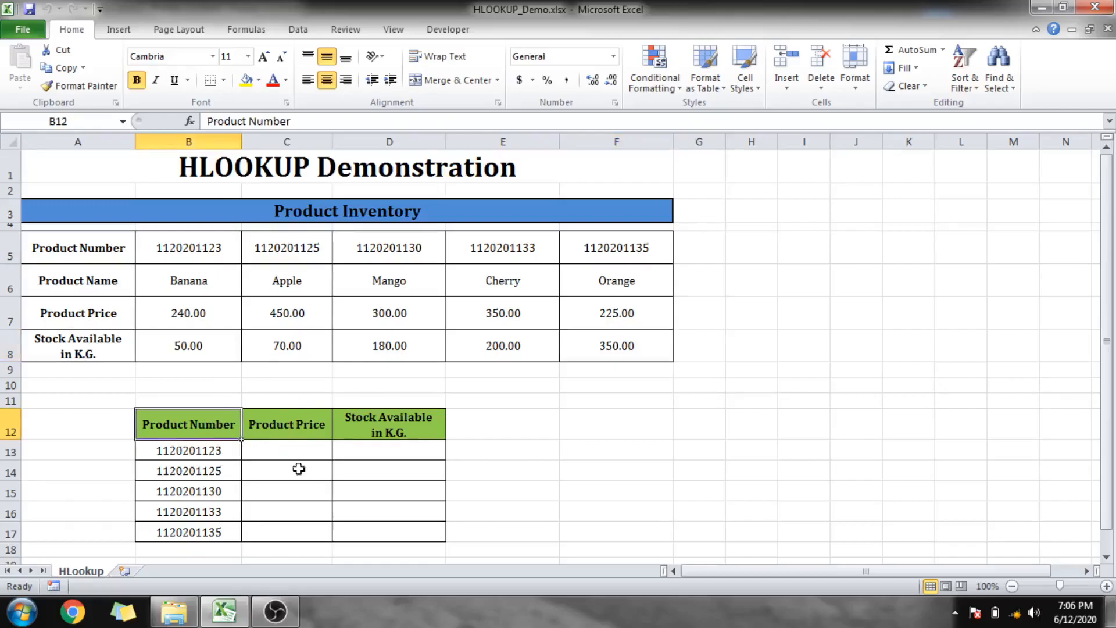
click(380, 527)
drag(233, 437, 389, 530)
click(207, 433)
click(298, 434)
click(382, 432)
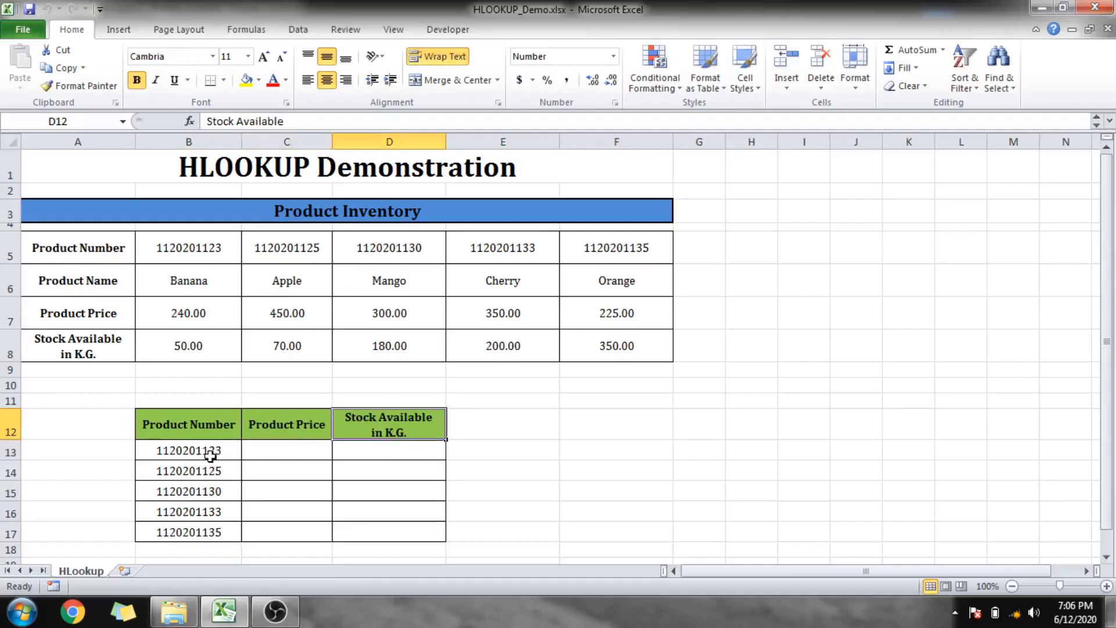
click(10, 452)
click(191, 450)
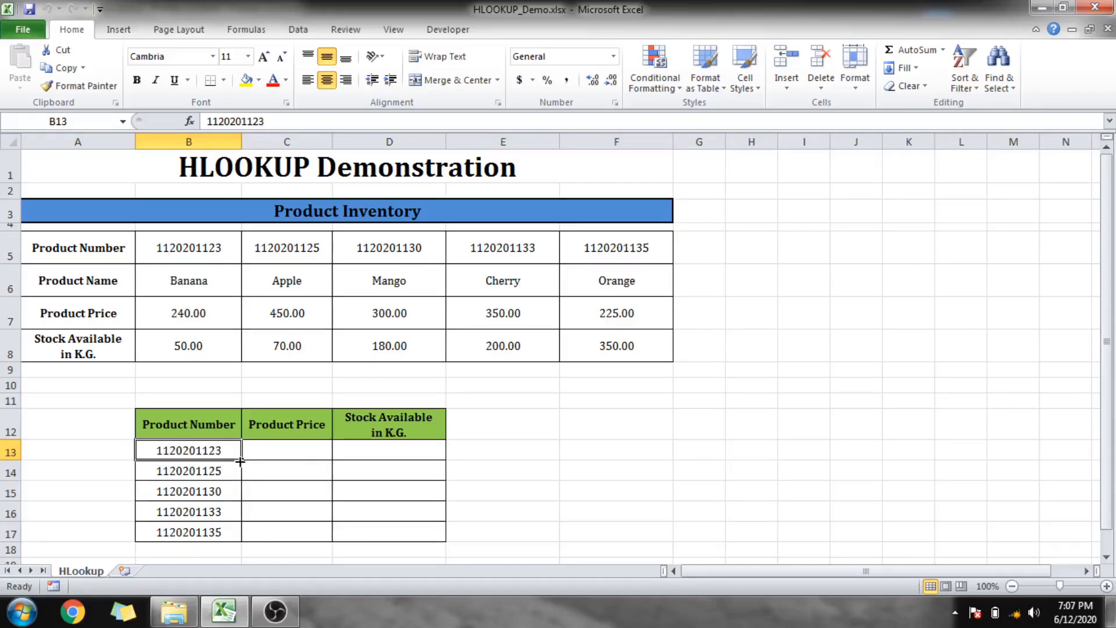
click(268, 453)
click(367, 453)
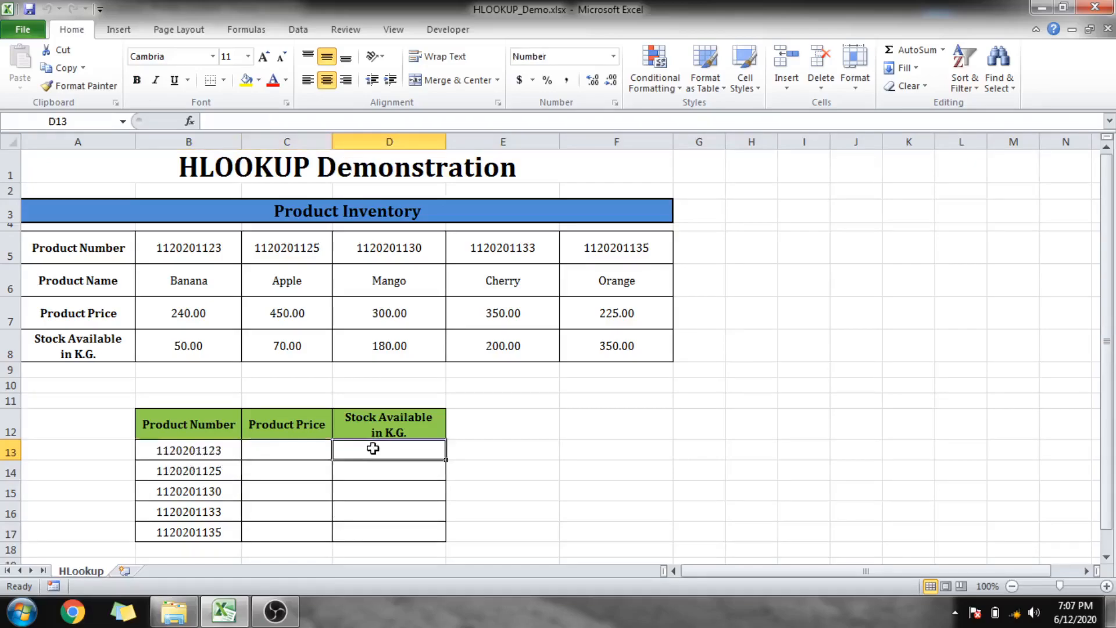
click(291, 450)
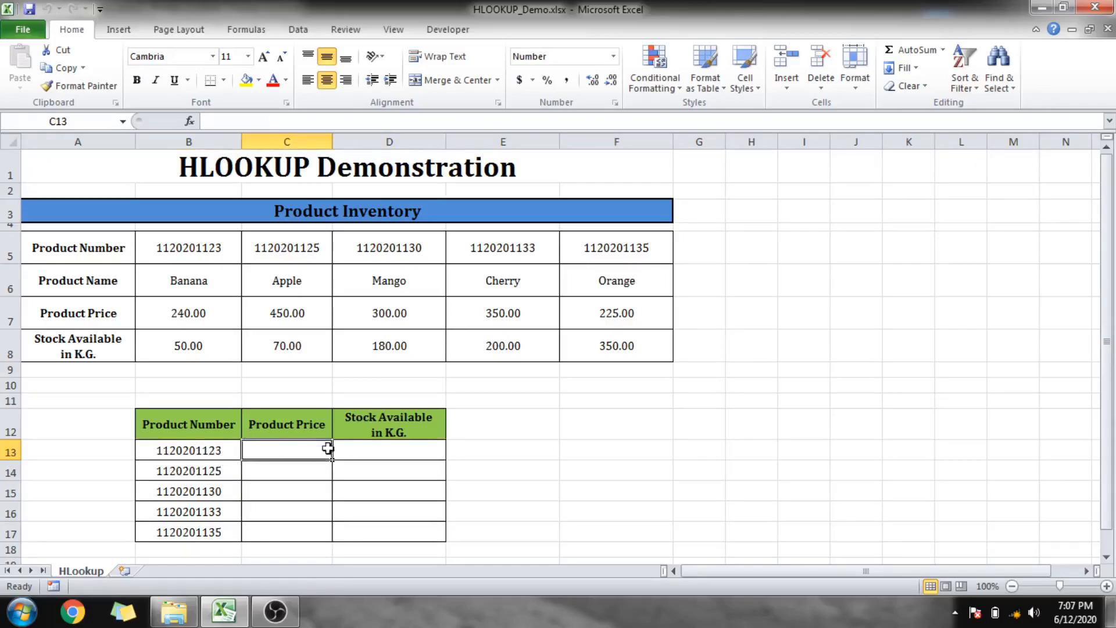
click(370, 450)
Enter =HLOOKUP(B13,B5:F8,3,FALSE) in C13 to return the first product's price, and check it against the inventory table.
click(292, 451)
text(=)
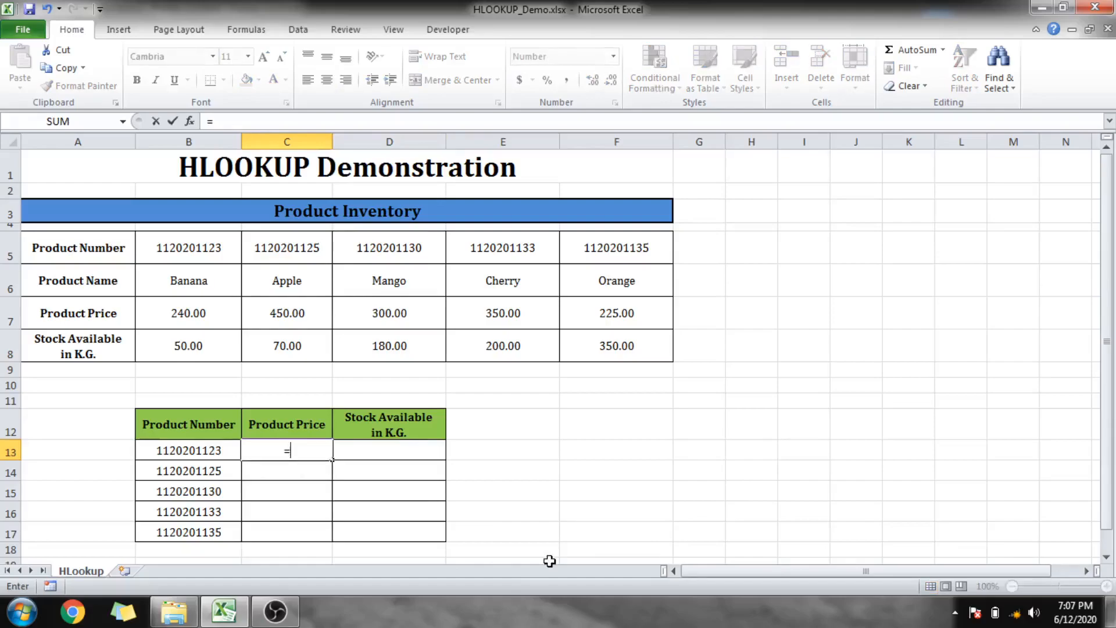
text(hl)
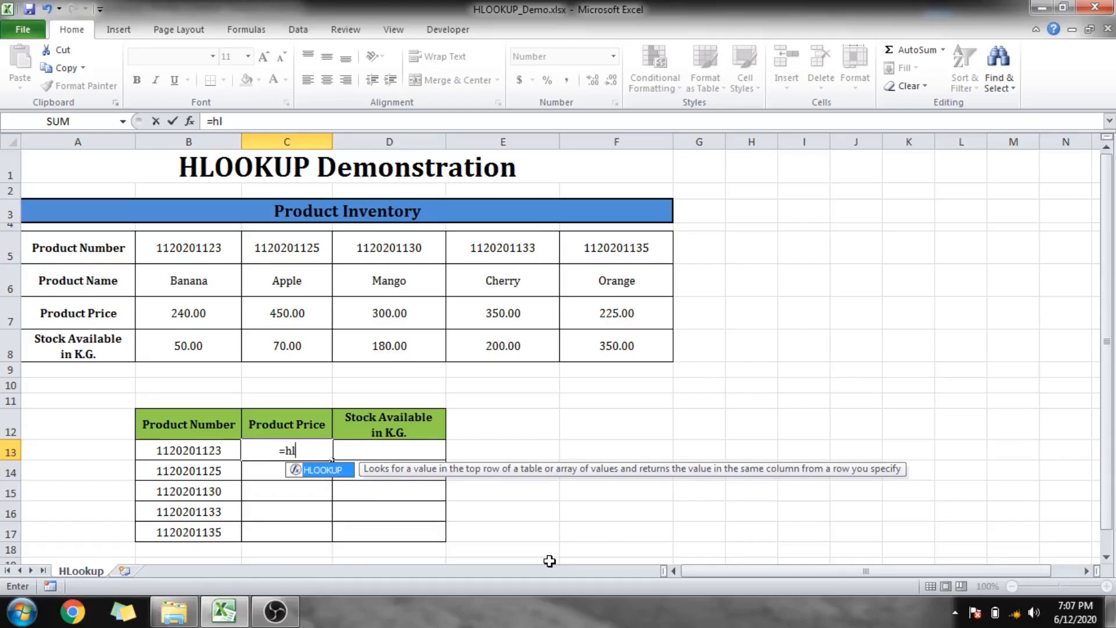
key(Tab)
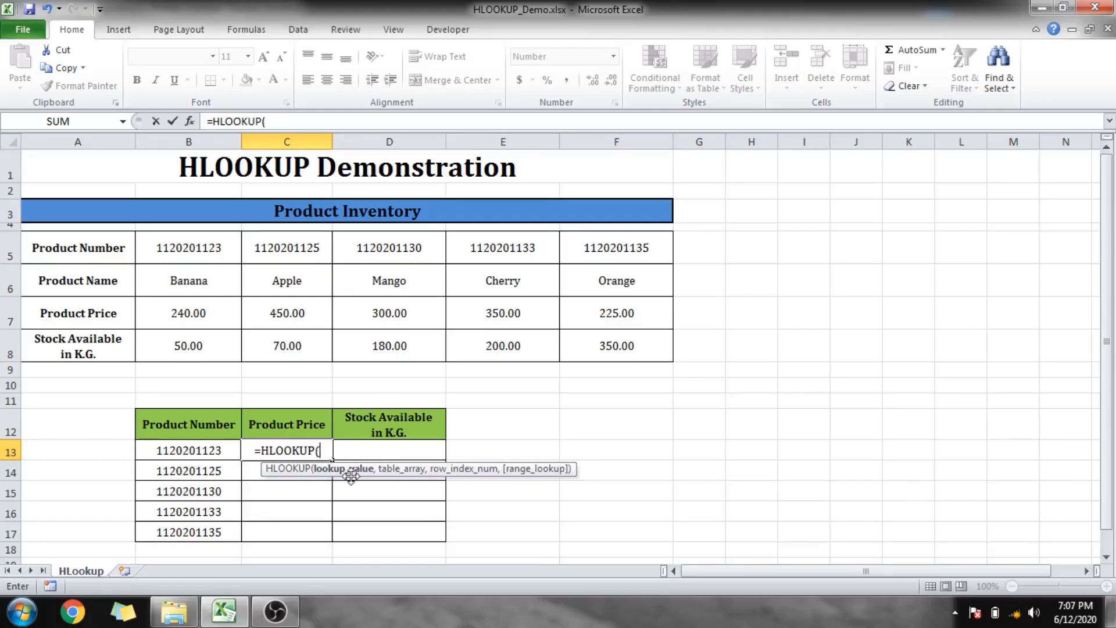
click(208, 451)
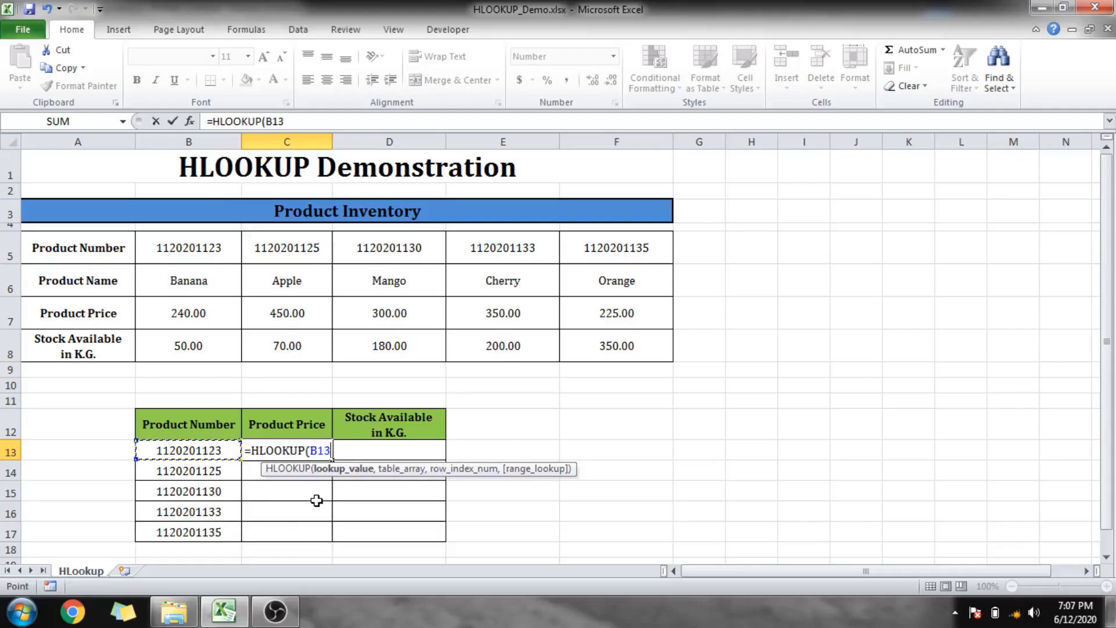
text(,)
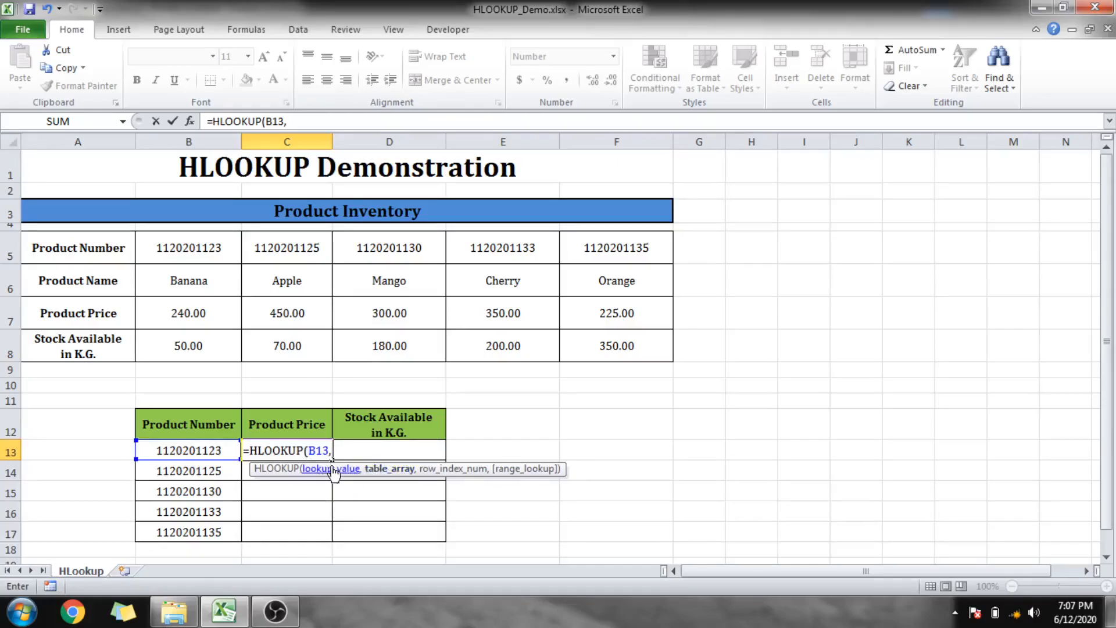
drag(187, 247, 605, 345)
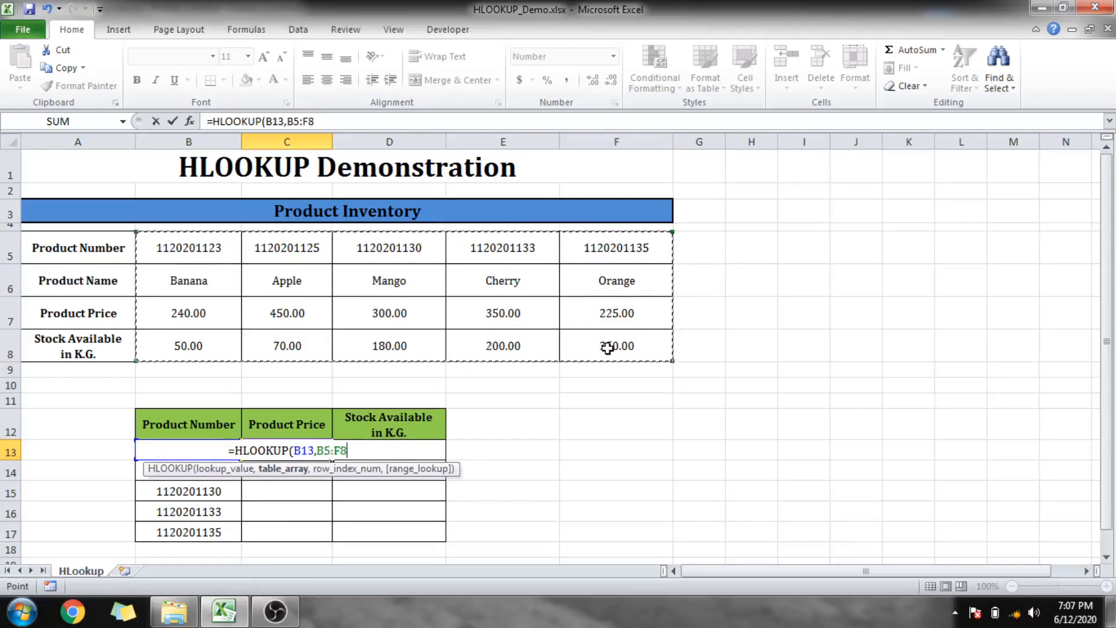
text(,)
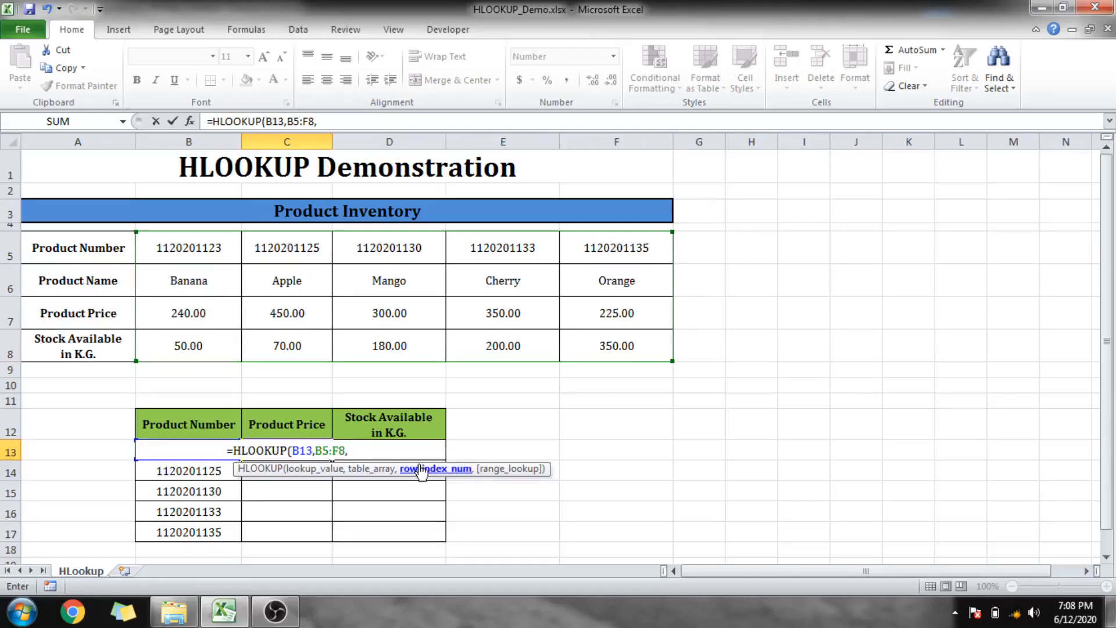
text(3)
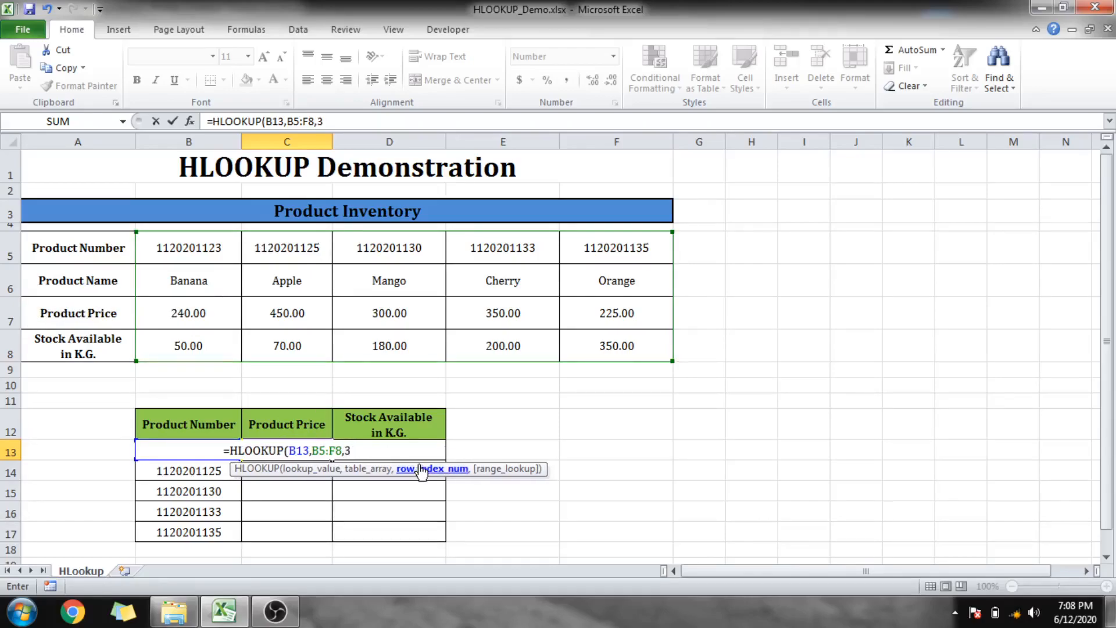
text(,)
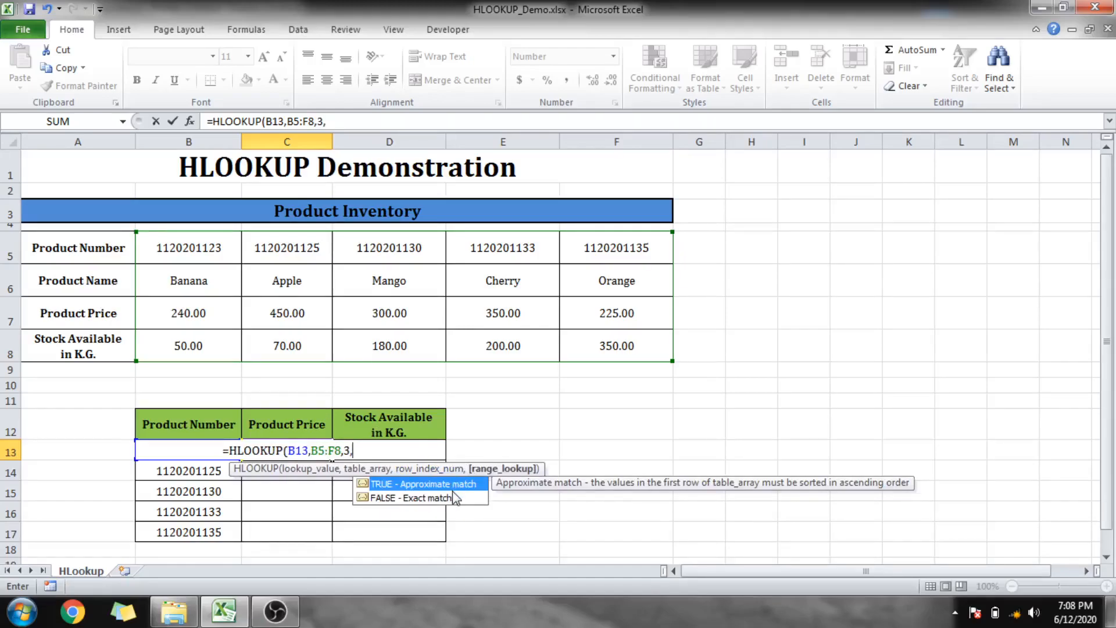
double_click(425, 498)
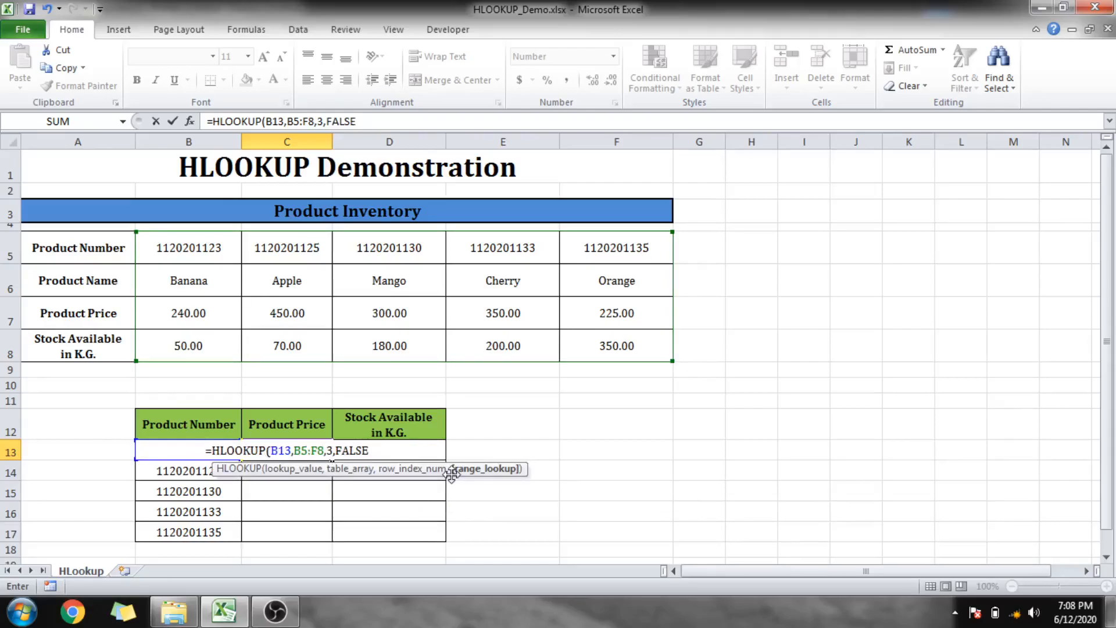
text())
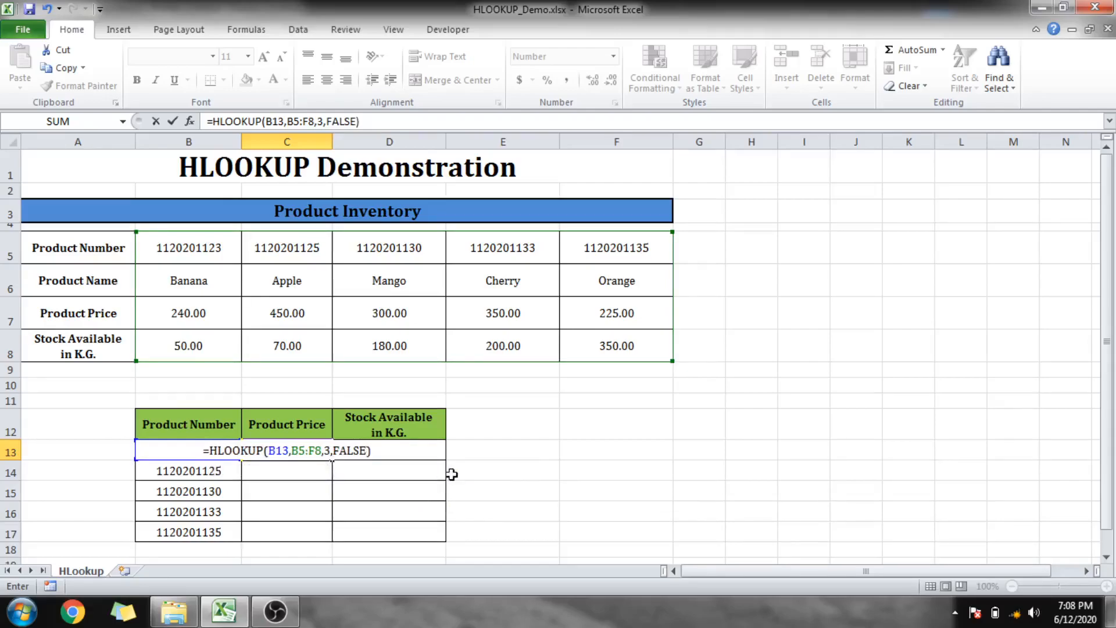
key(Return)
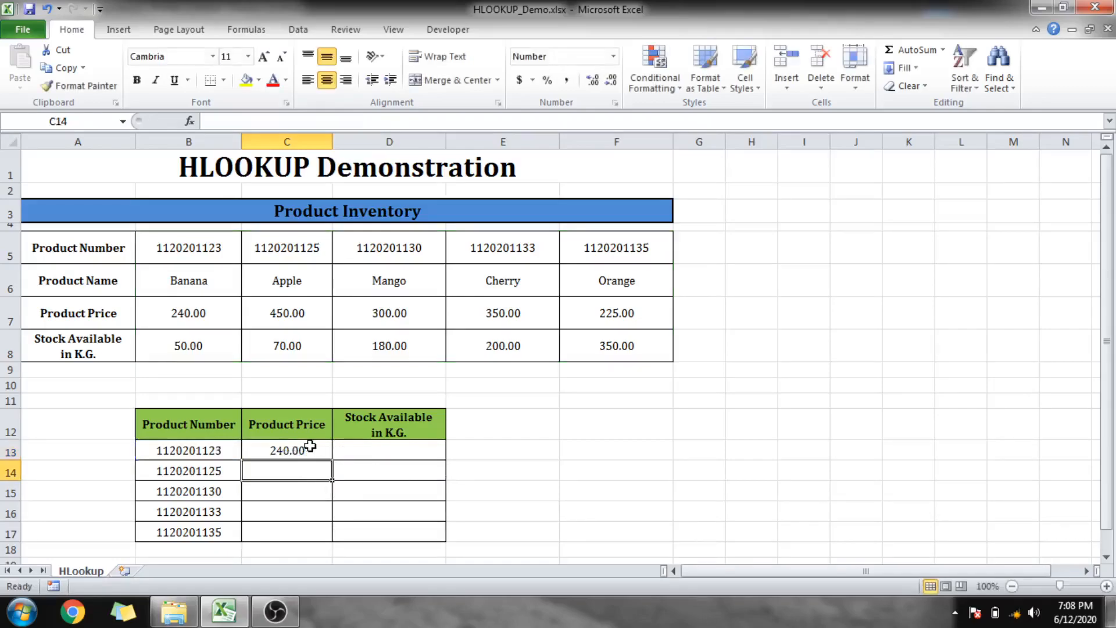
click(197, 311)
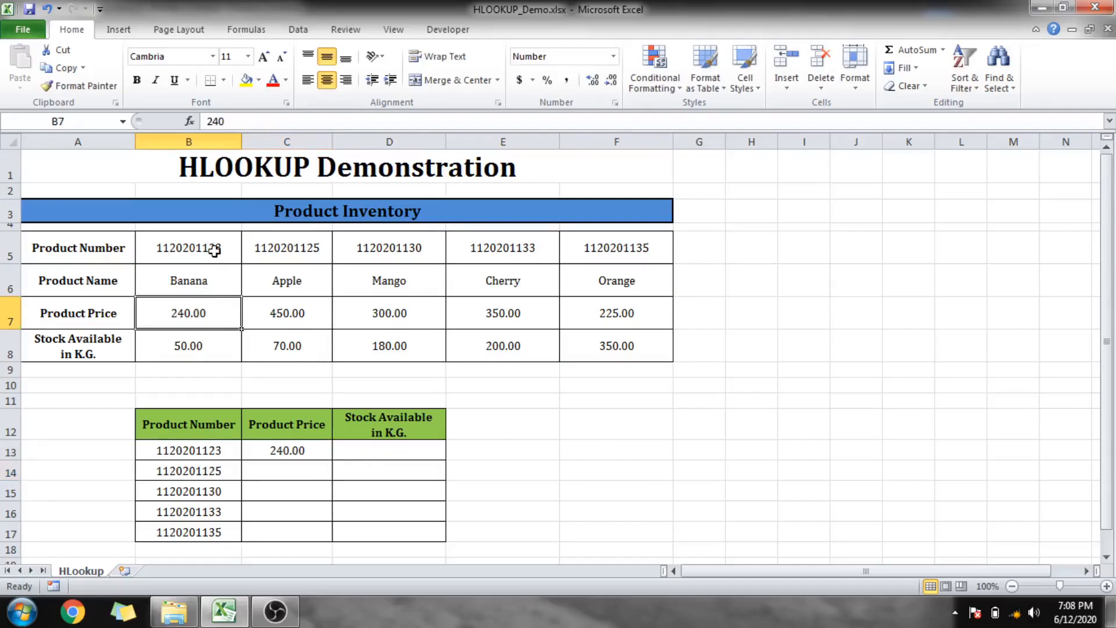
Enter =HLOOKUP(B13,B5:F8,4,FALSE) in D13 to return the first product's available stock.
click(386, 446)
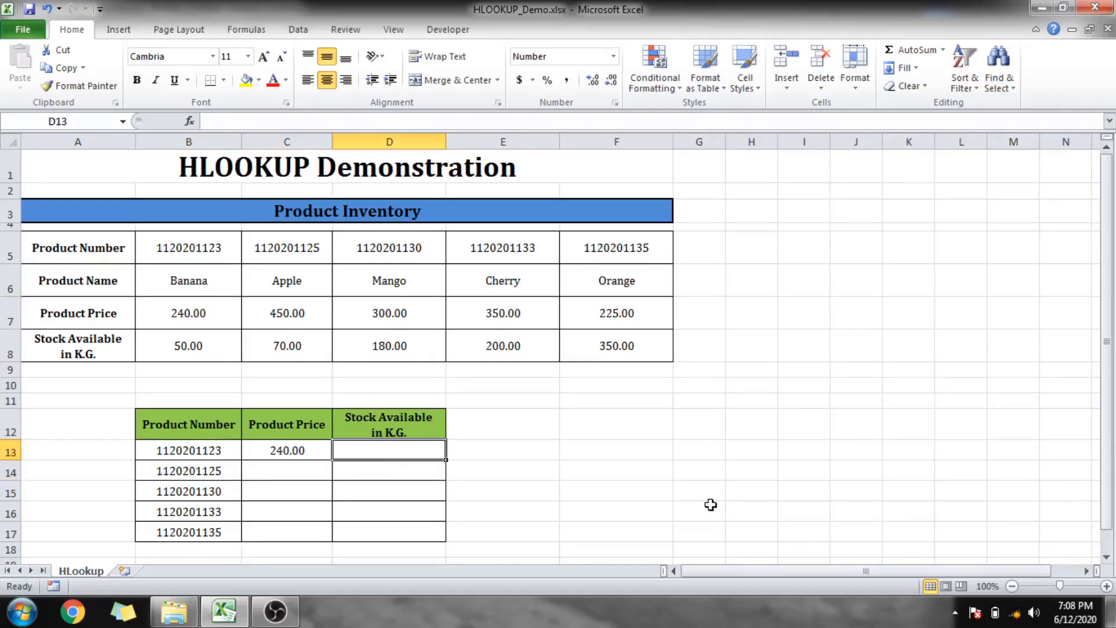
text(=hl)
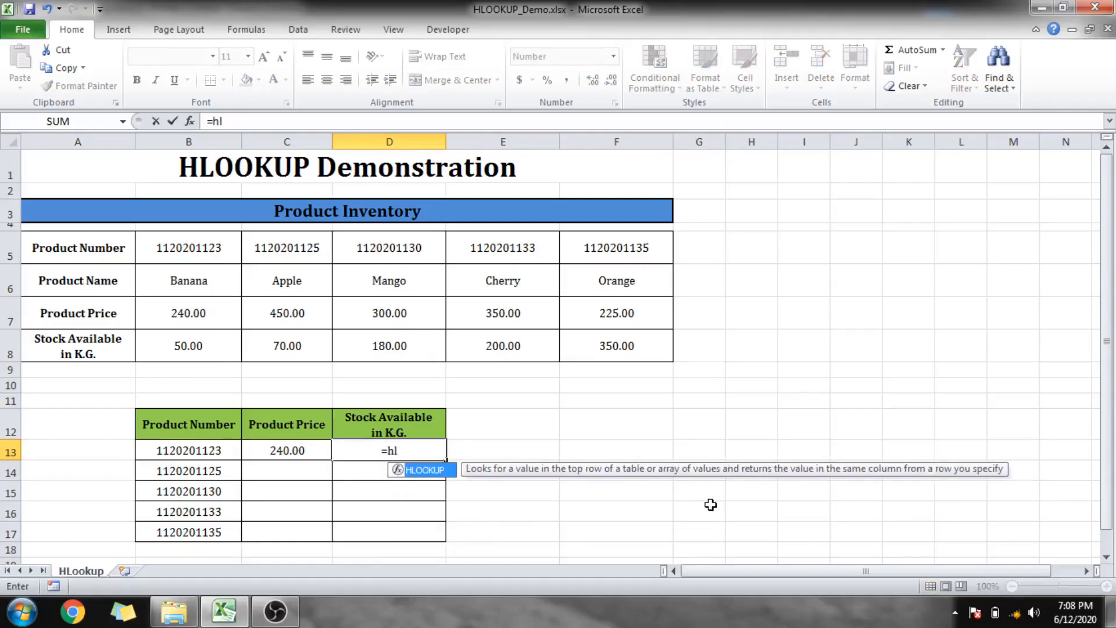
key(Tab)
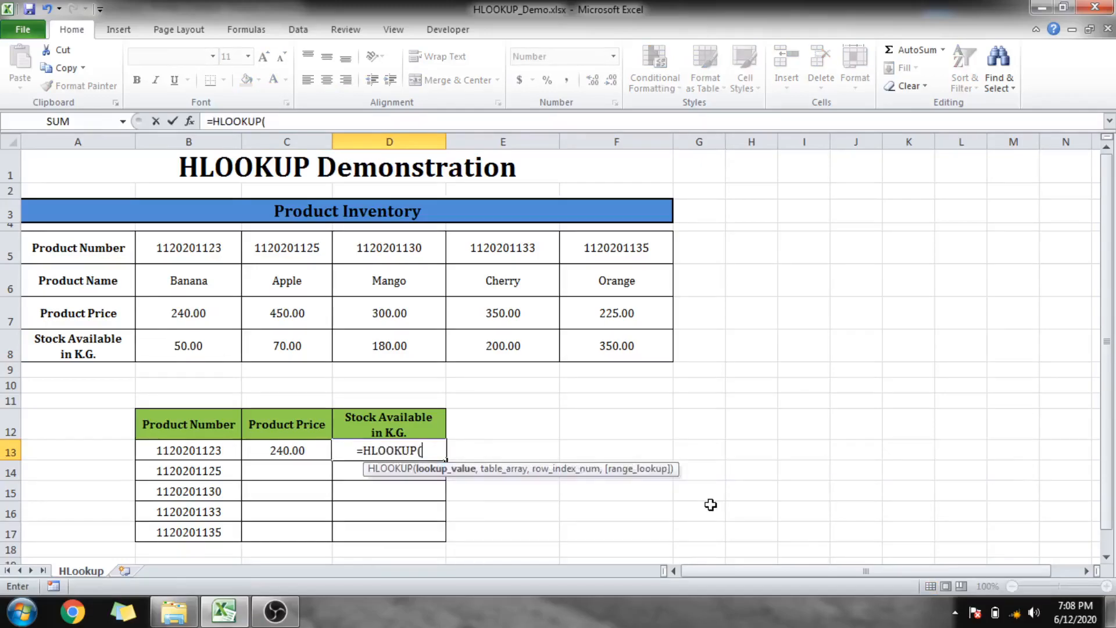
click(225, 447)
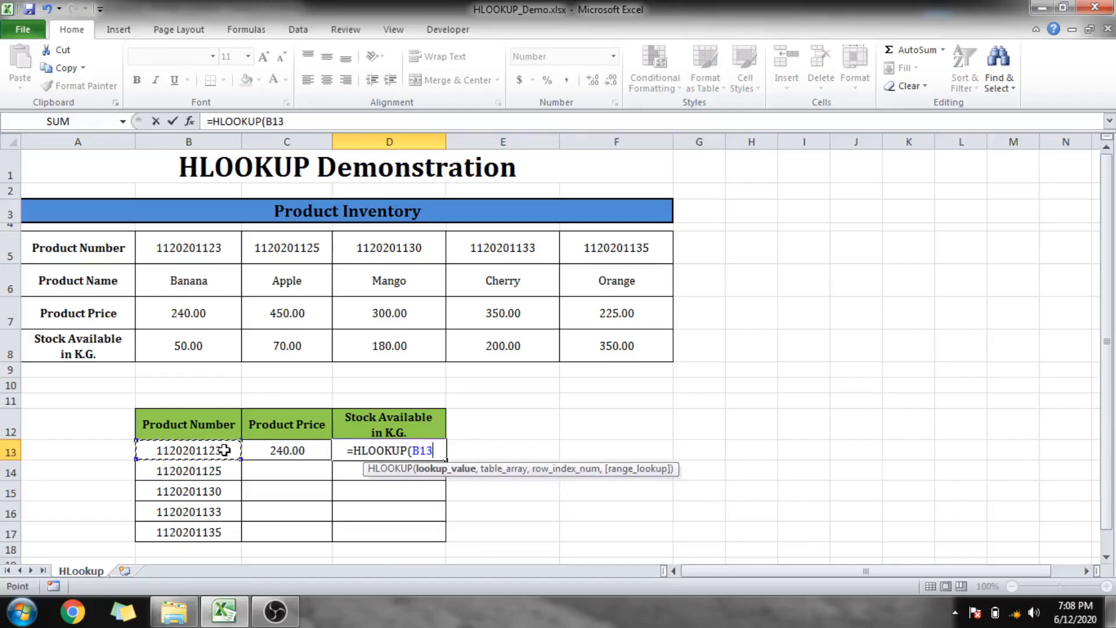
text(,)
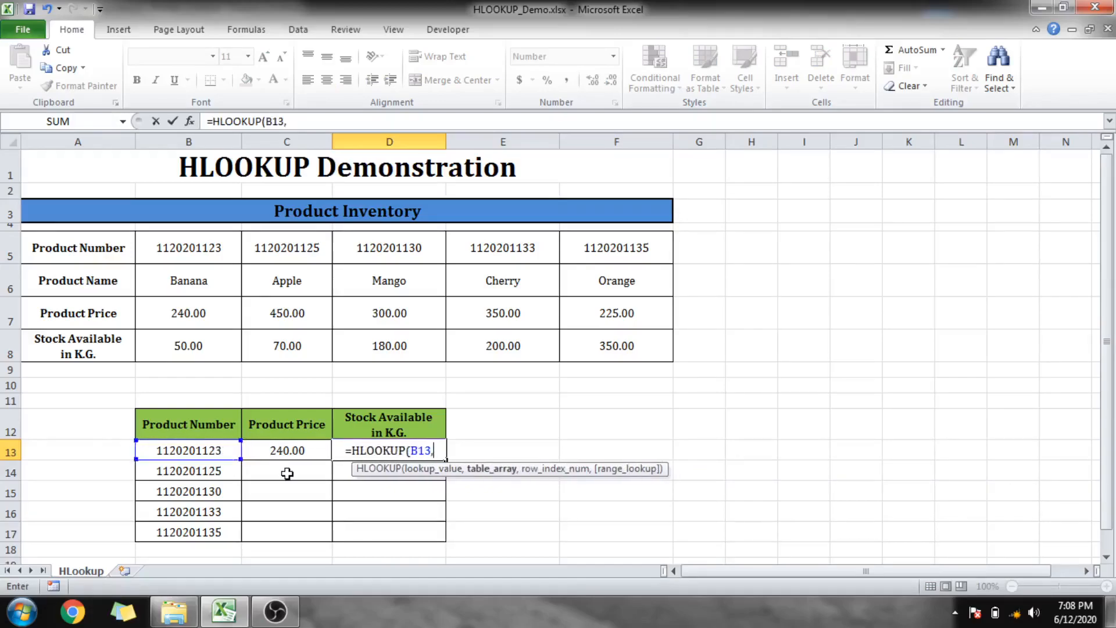
drag(201, 256, 603, 348)
text(,)
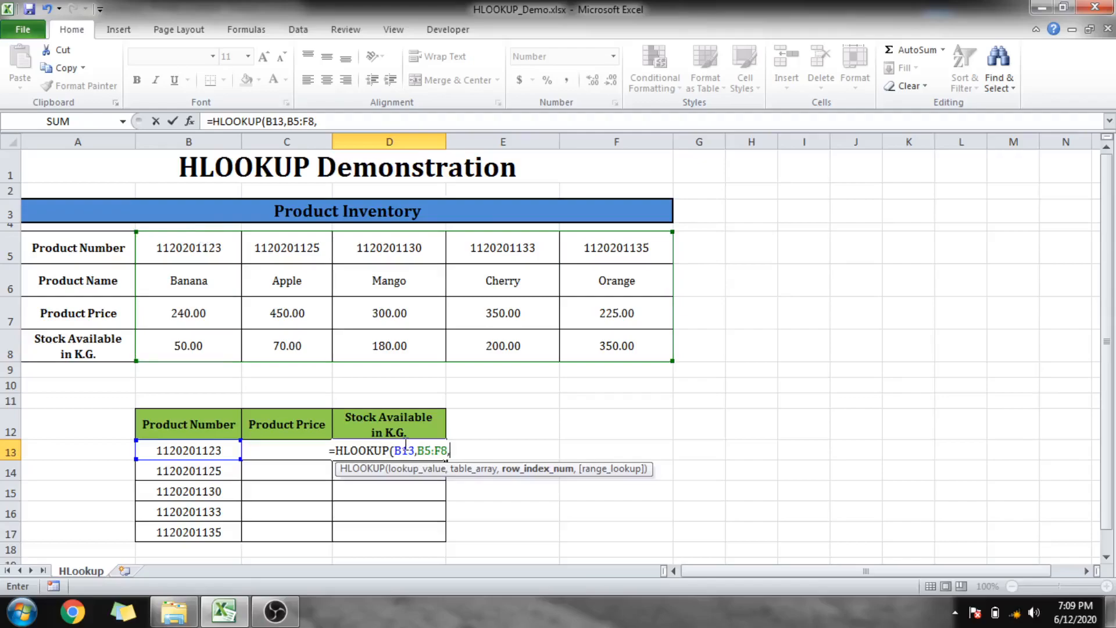
text(4,)
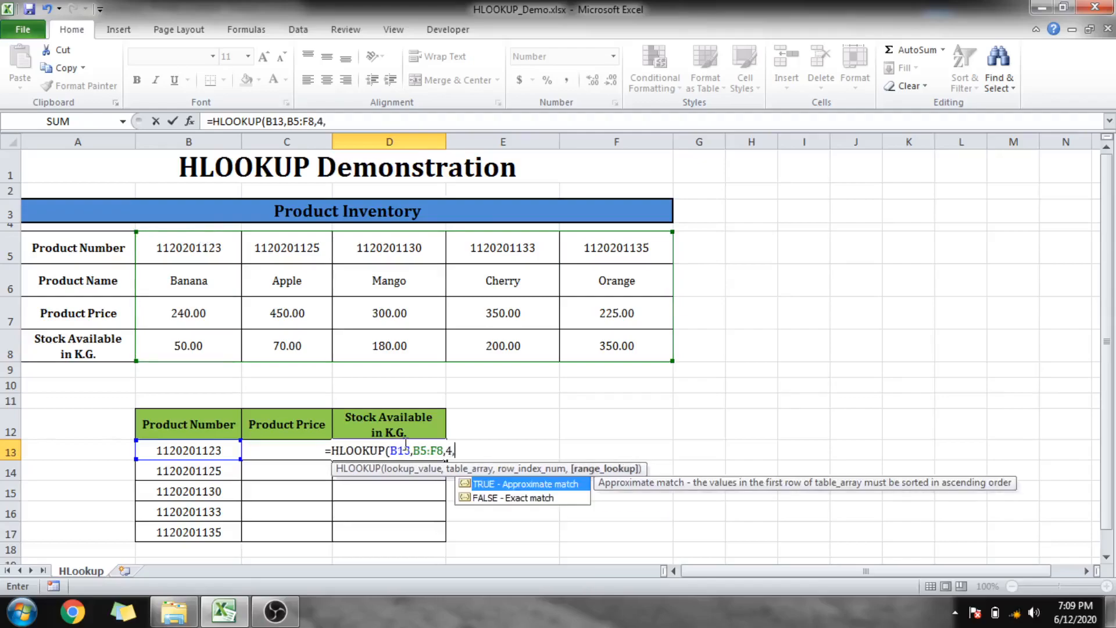
double_click(525, 498)
text())
key(Return)
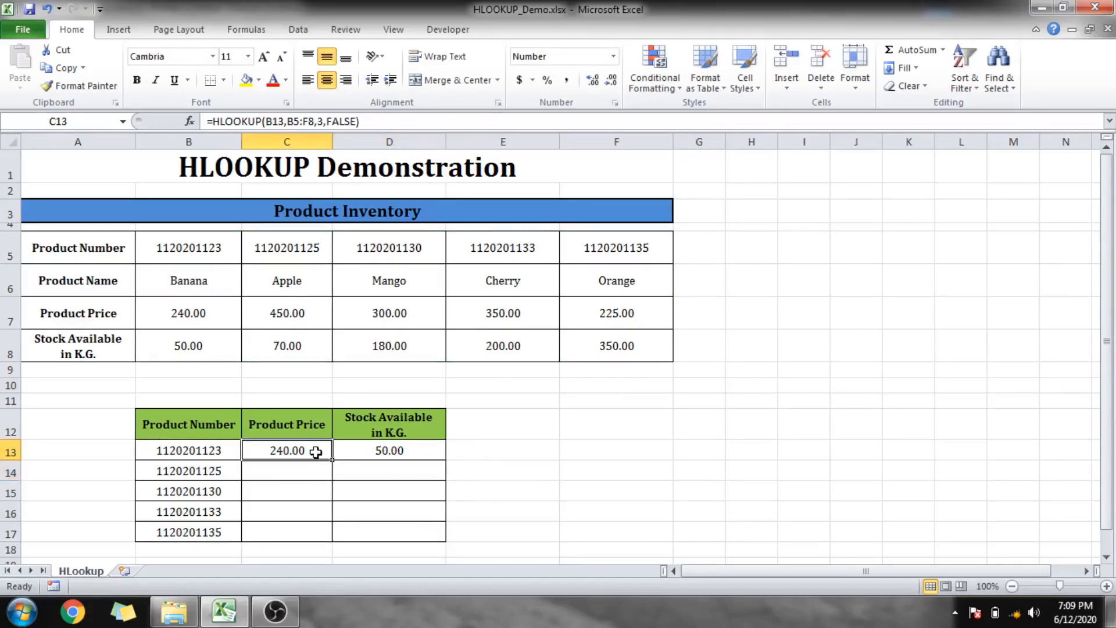
Fill the Product Price formula from C13 down to C17 and inspect the copied formula in C14.
drag(334, 461, 331, 533)
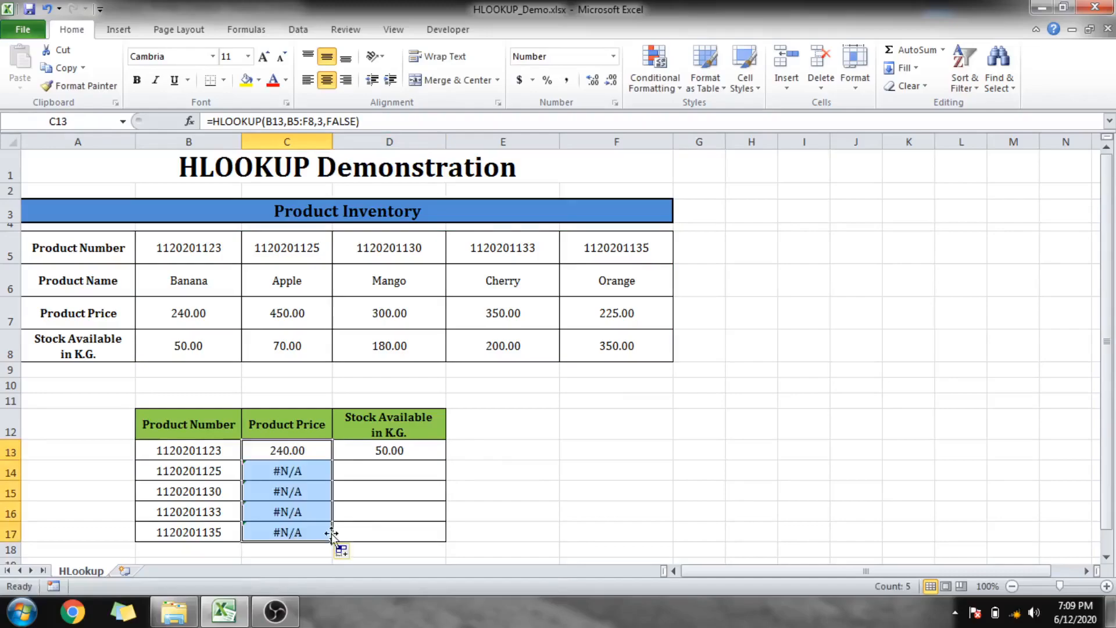
click(311, 474)
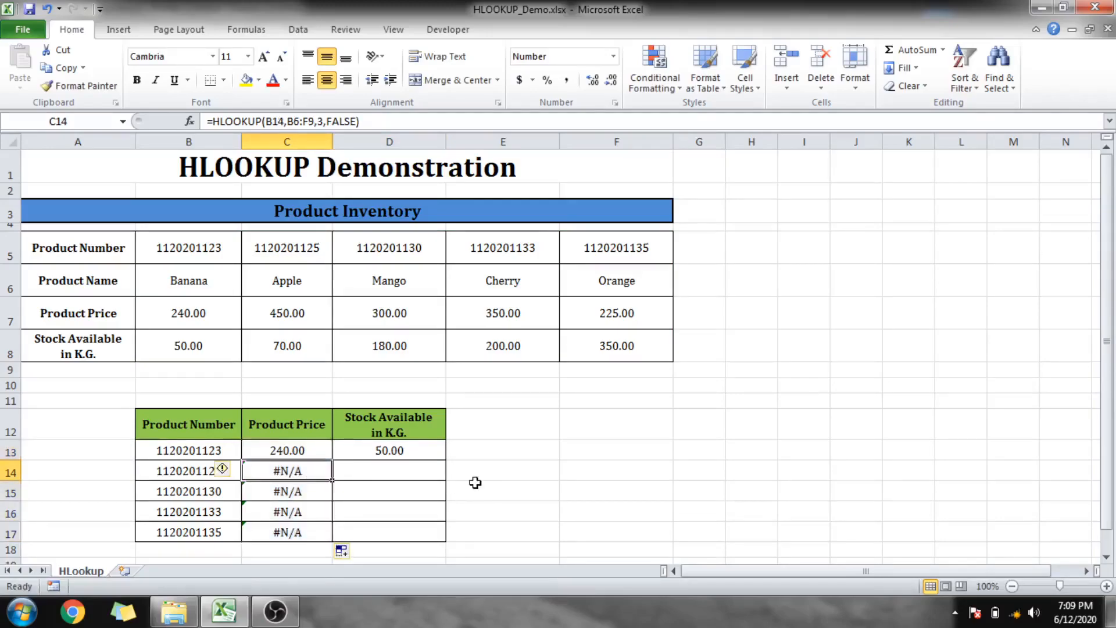
Clear the copied Product Price formulas from C14 through C18, keeping the original formula in C13.
key(shift+Down)
key(shift+Down)
key(shift+Down)
key(shift+Down)
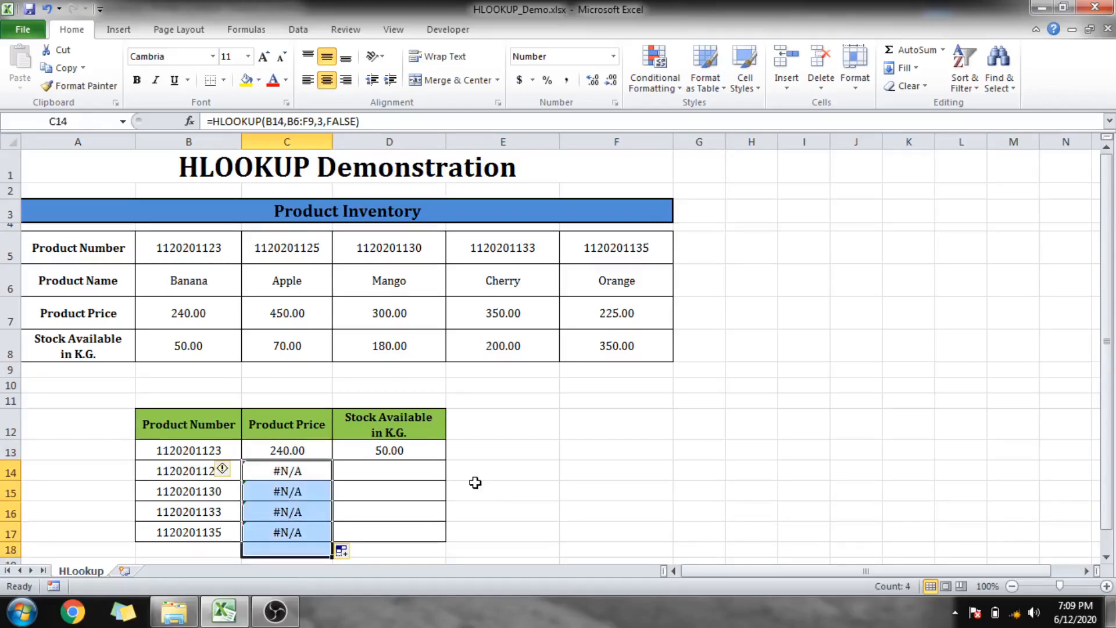
key(Delete)
Lock the table rows in C13's price formula, accepting the proposed correction so it reads =HLOOKUP(B13,B$5:F$8,3,FALSE).
click(319, 448)
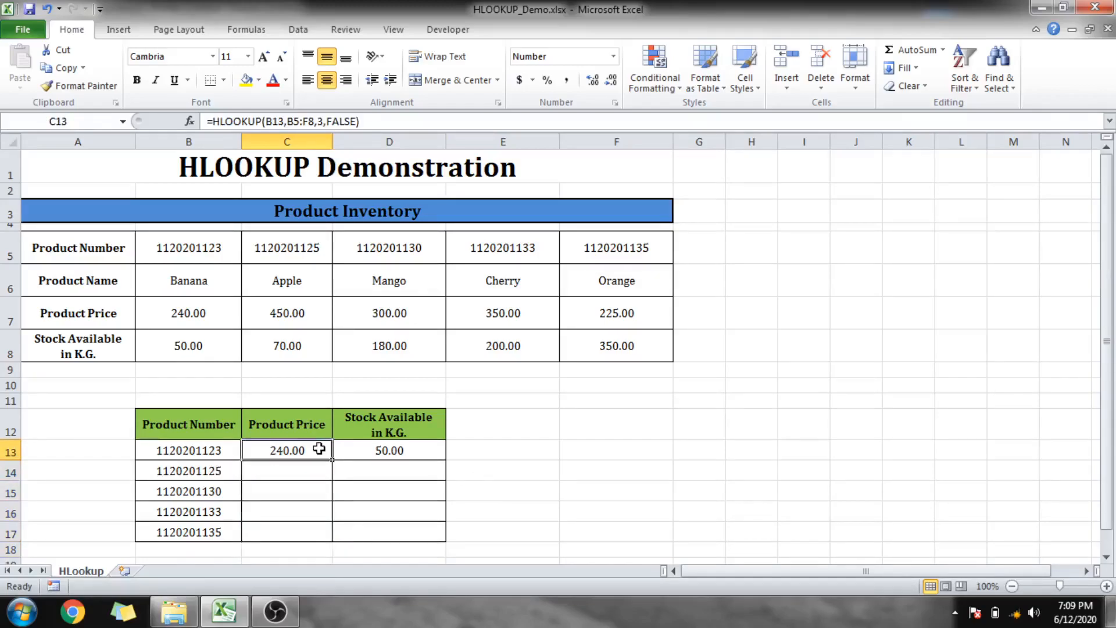
click(296, 119)
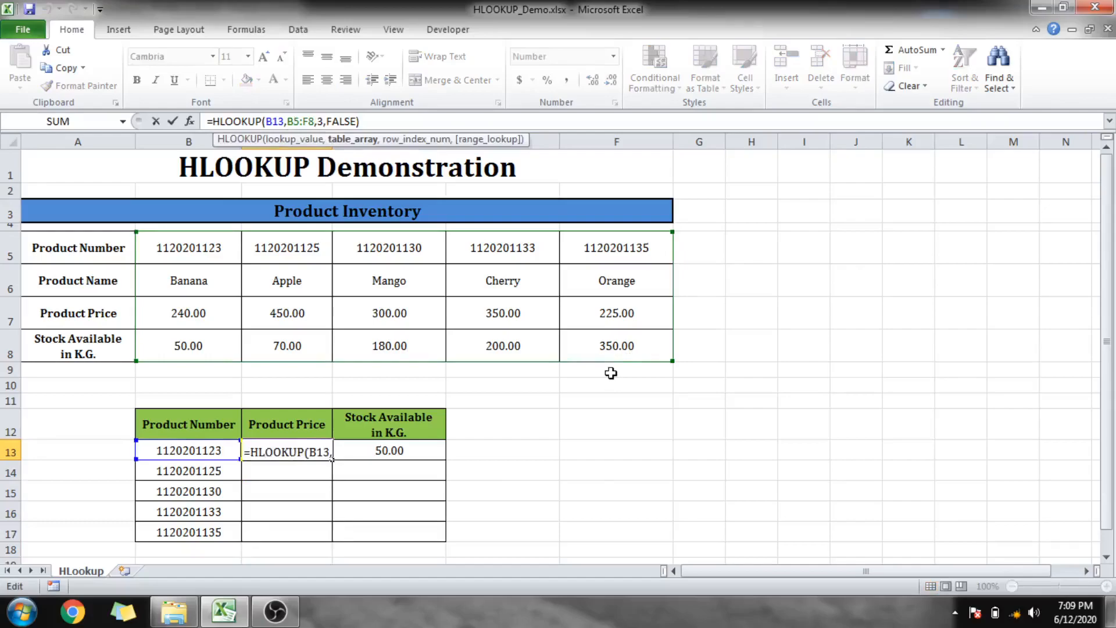
text($)
key(Right)
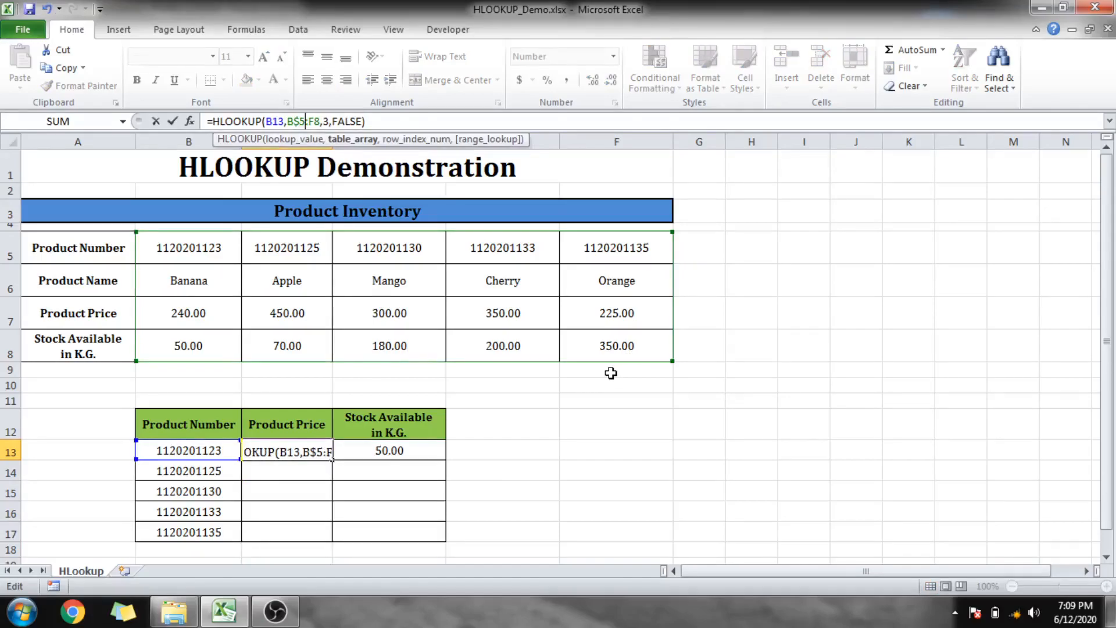
text($)
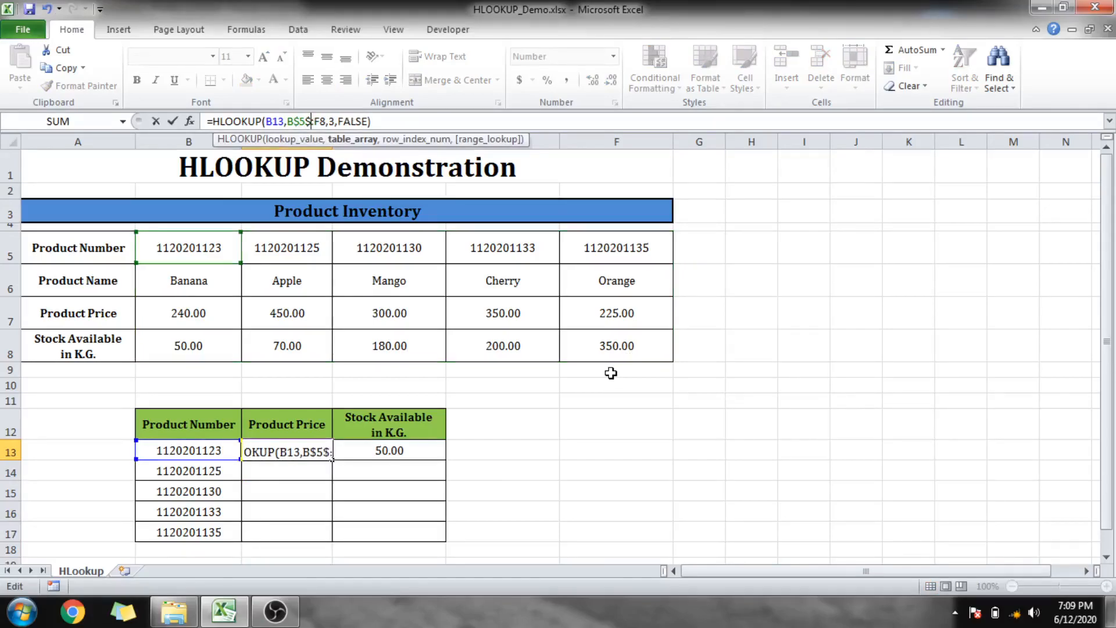
key(Right)
key(Right)
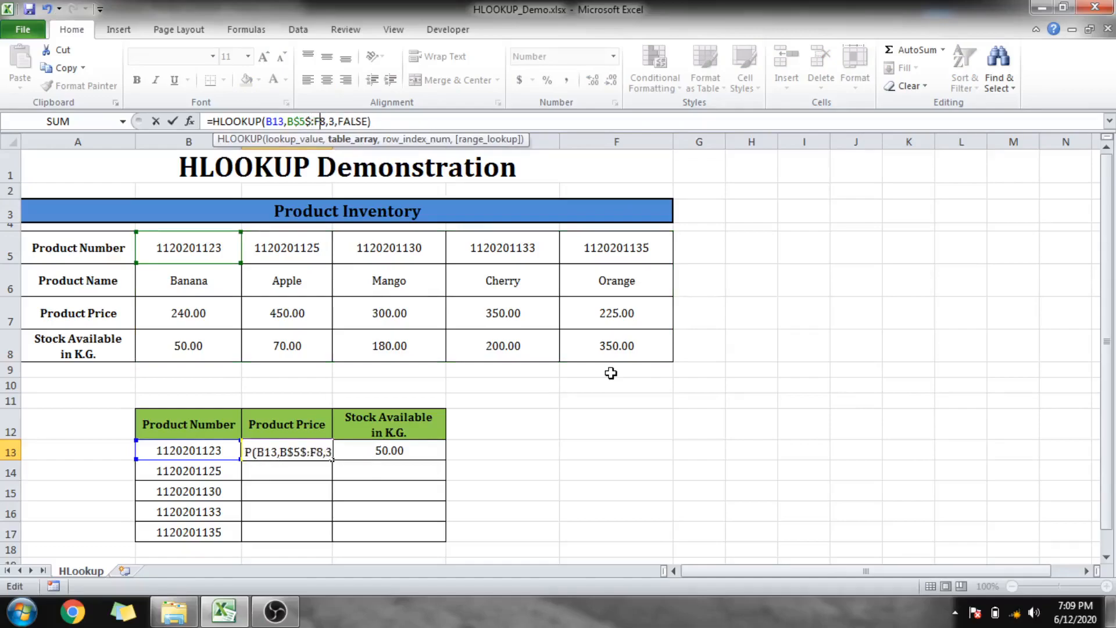
text($)
key(Right)
text($)
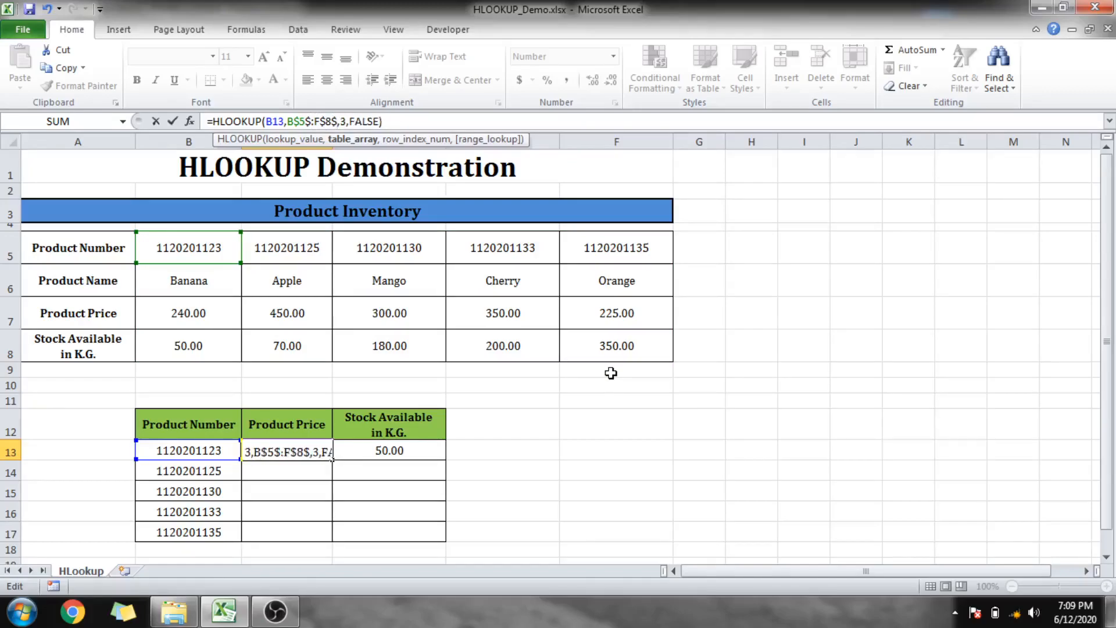
key(Return)
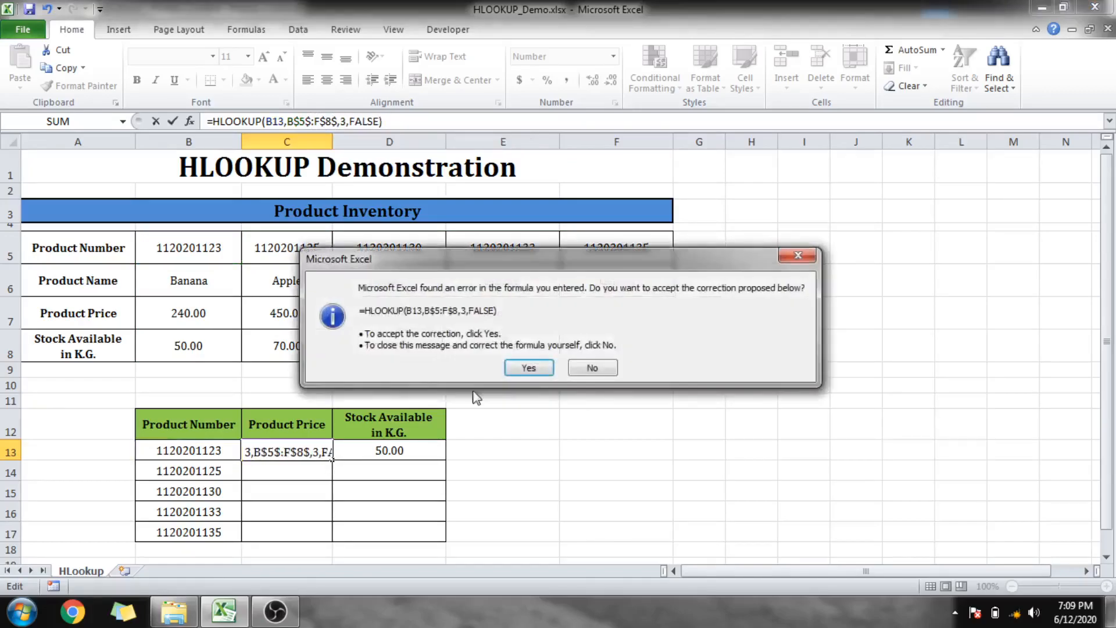
click(540, 369)
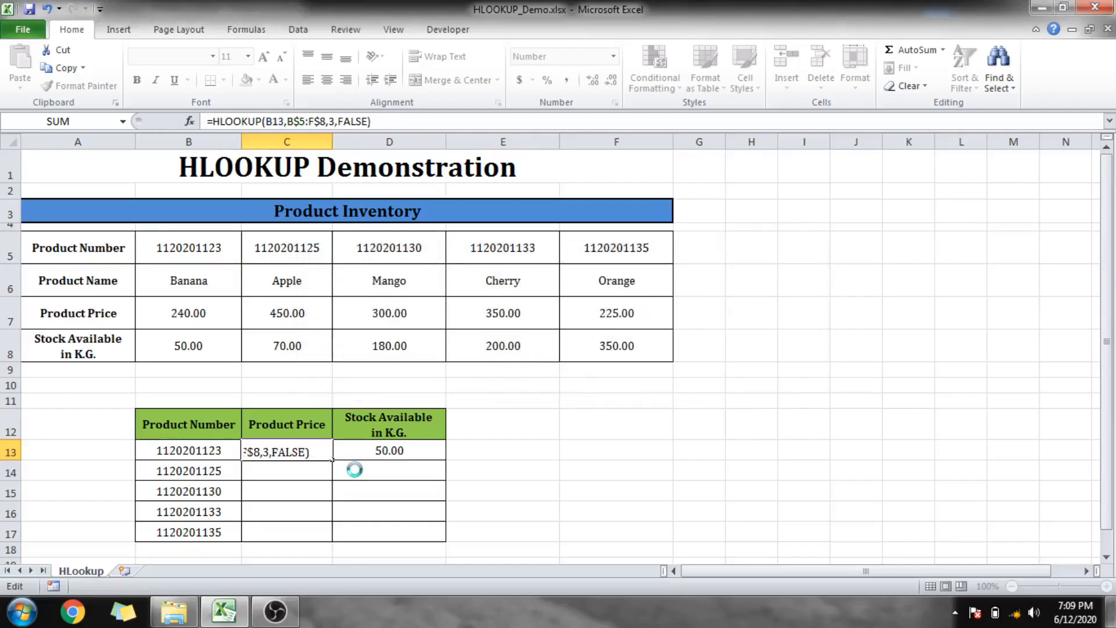
Fill the Product Price formula from C13 down to C17 and check the last product's price against the inventory table.
click(322, 450)
drag(332, 459, 336, 539)
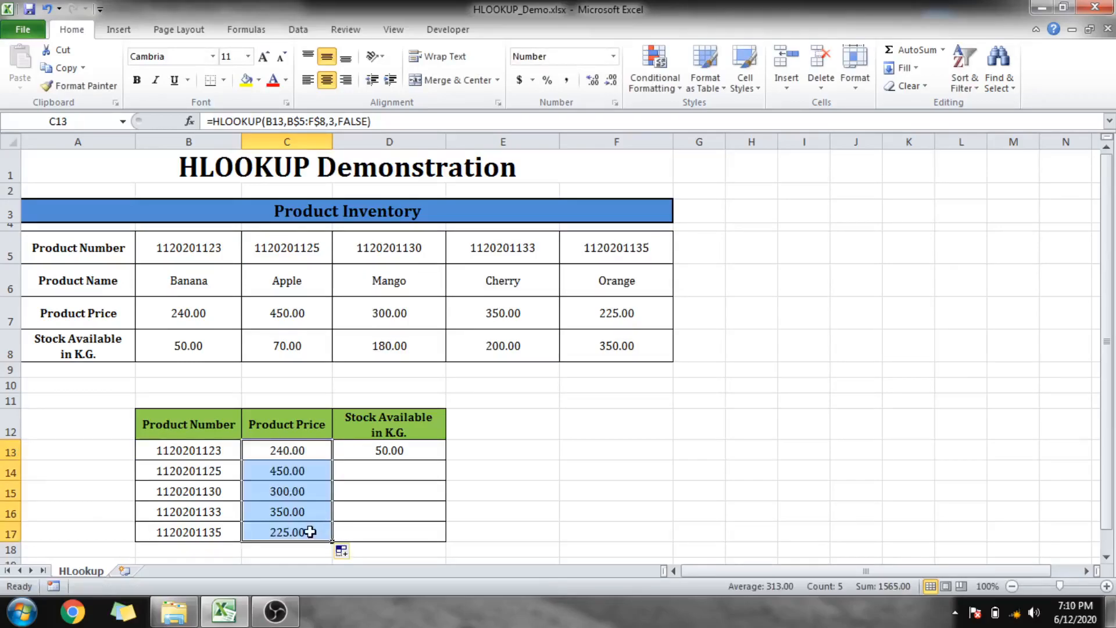
click(310, 532)
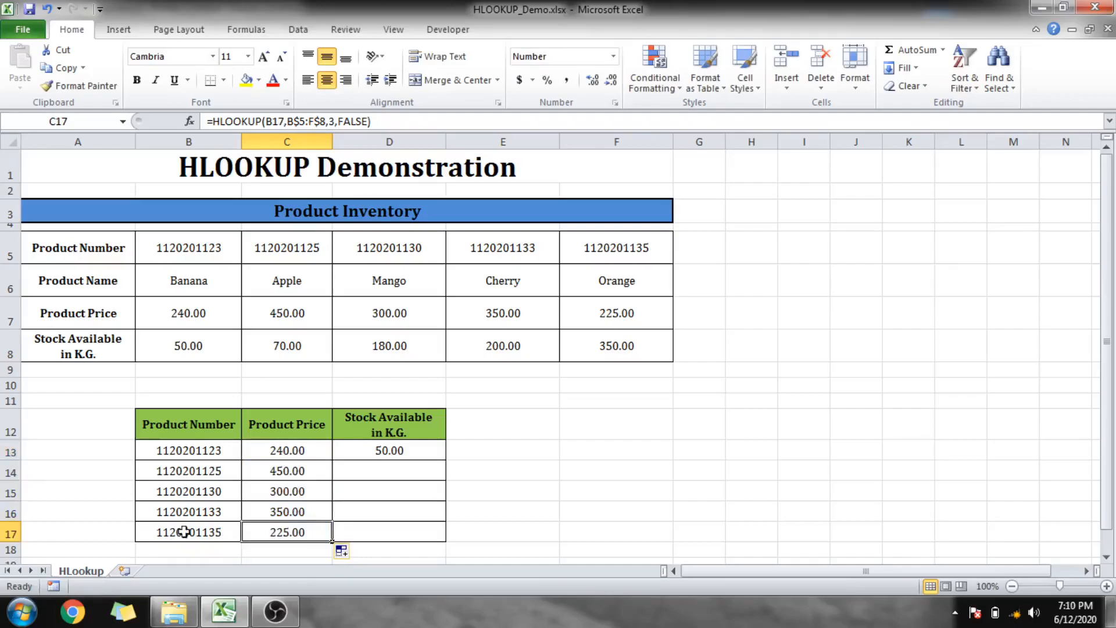
click(225, 532)
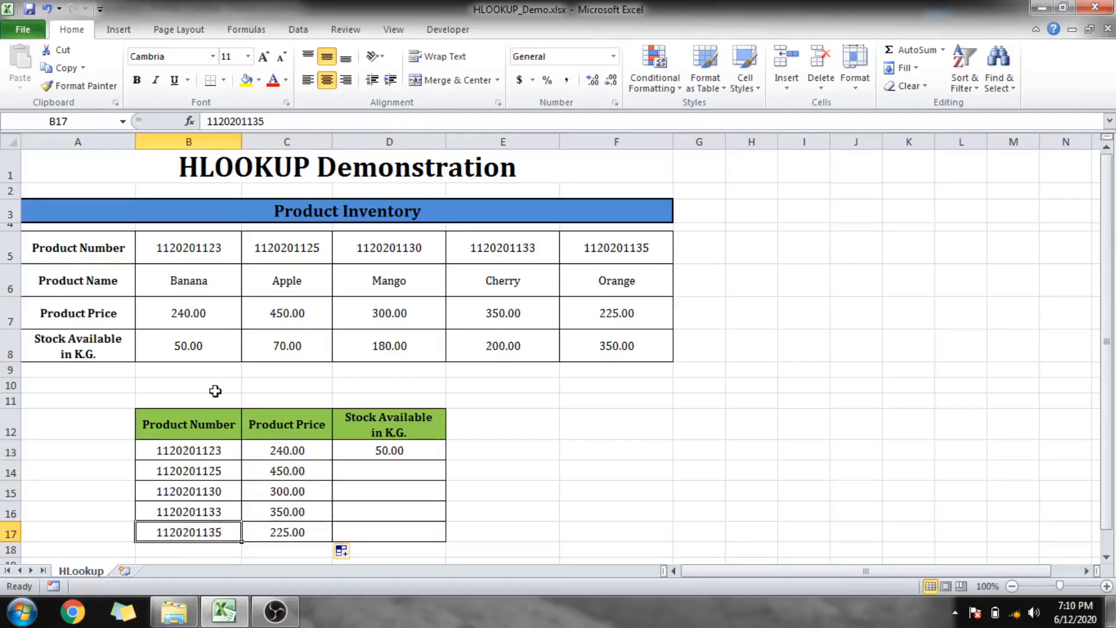
click(317, 534)
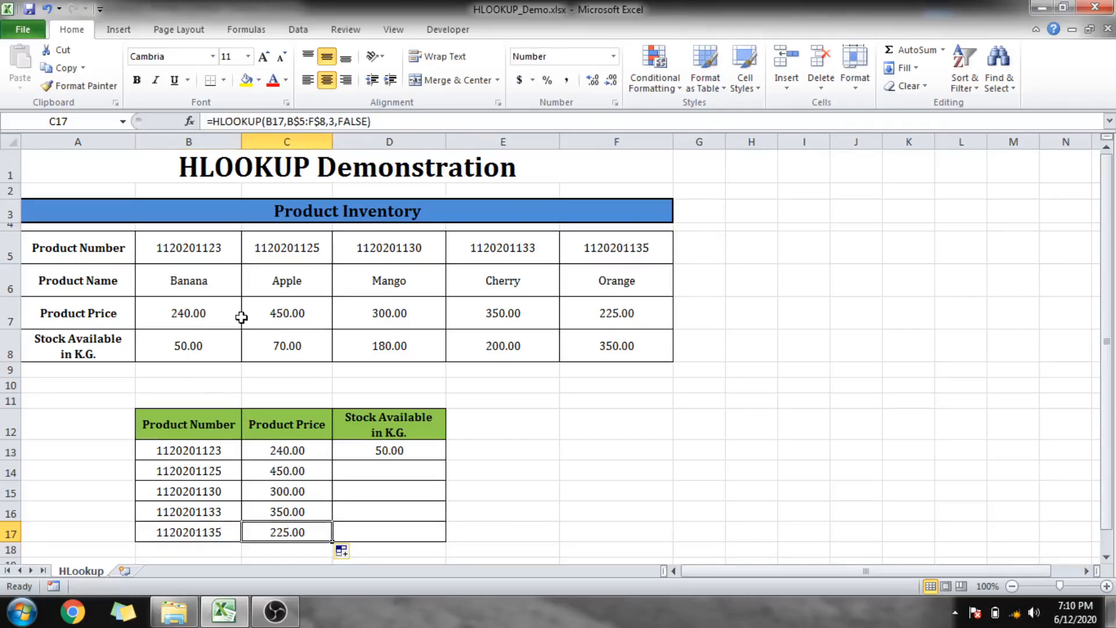
click(642, 248)
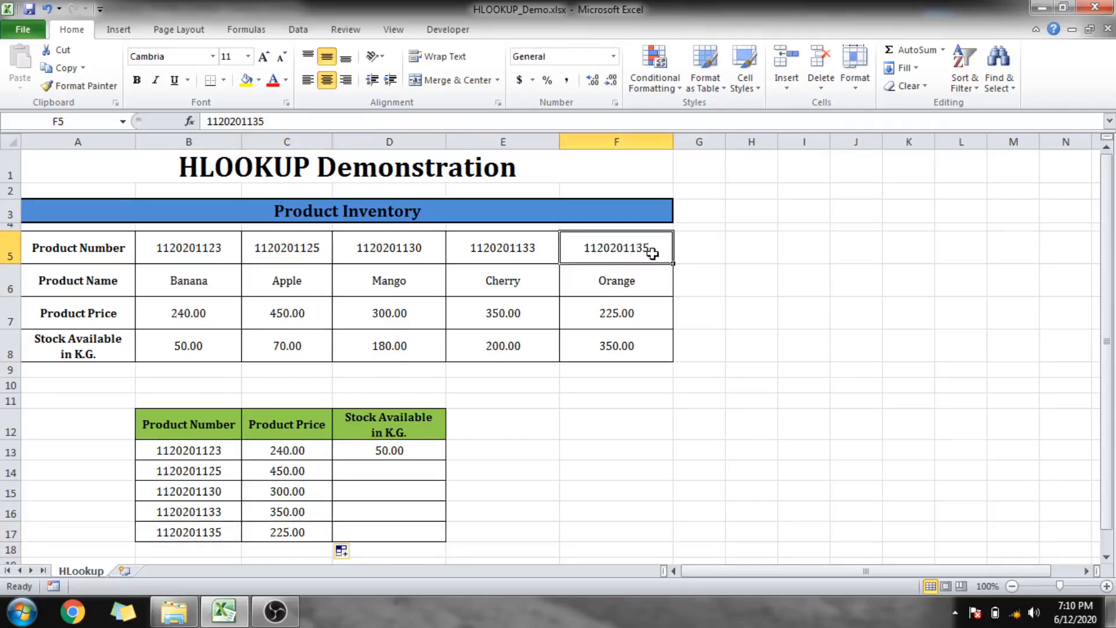
click(646, 317)
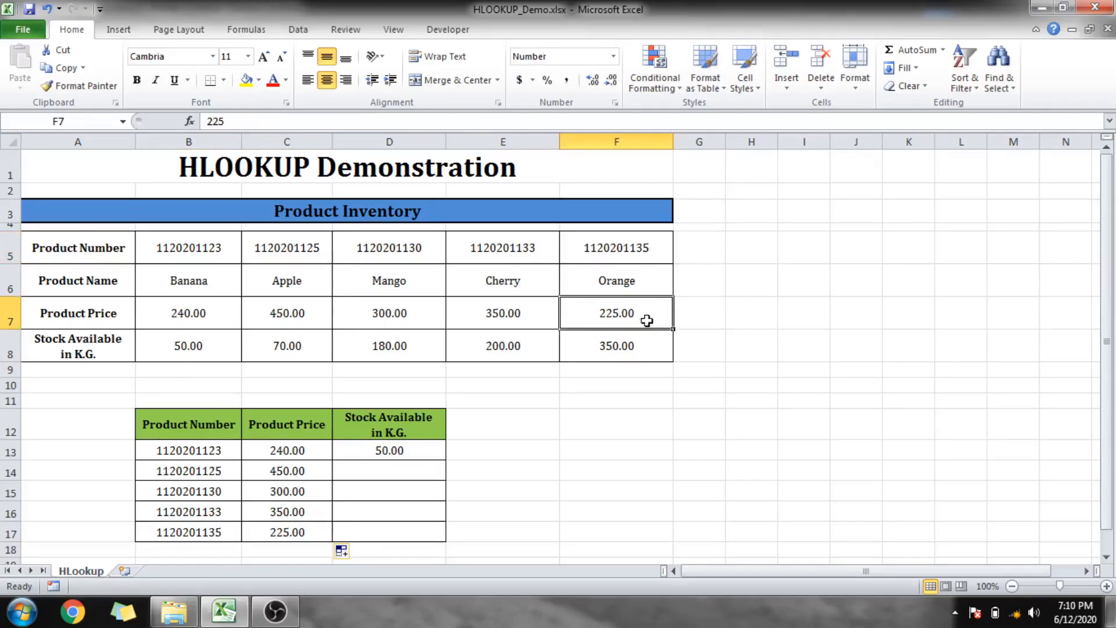
Lock the table rows in D13's stock formula, accepting the proposed correction so it reads =HLOOKUP(B13,B$5:F$8,4,FALSE).
click(412, 451)
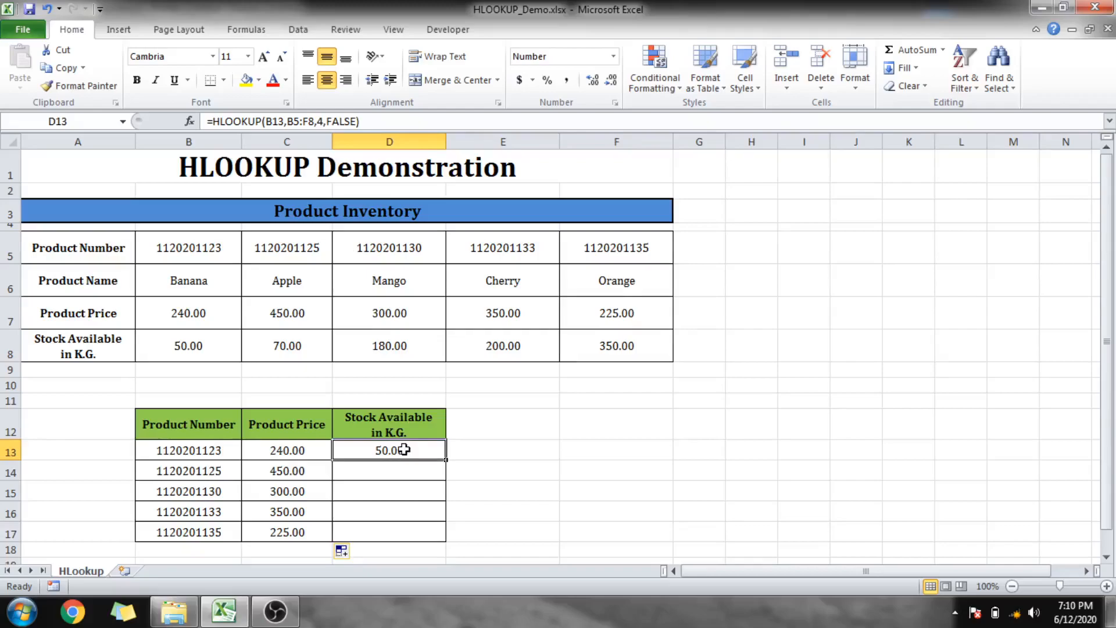
click(294, 121)
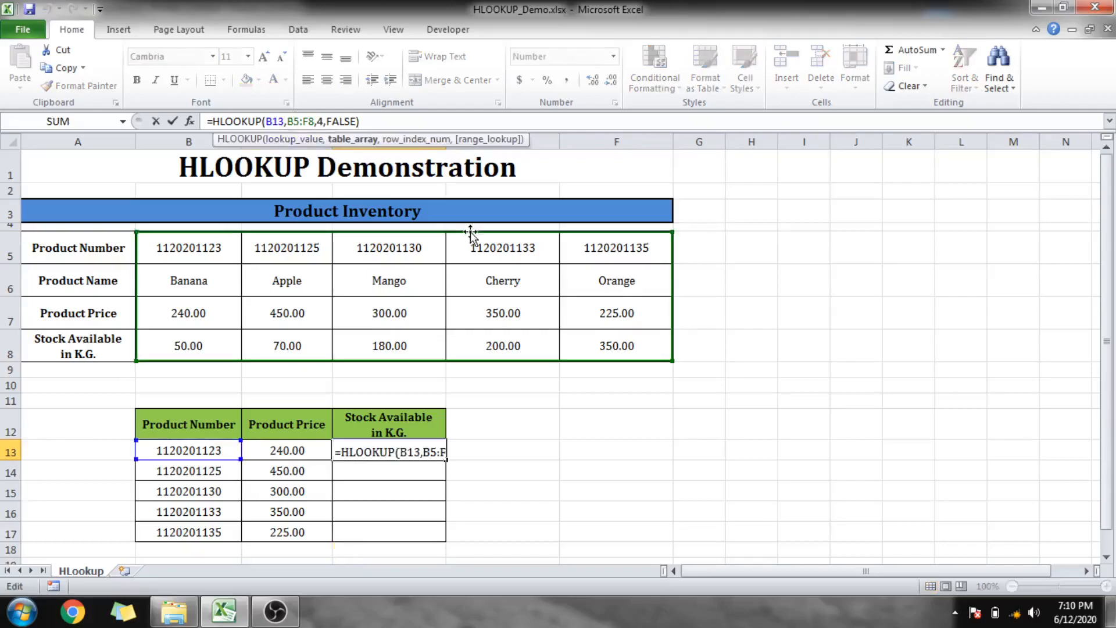
text($)
key(Right)
text($5)
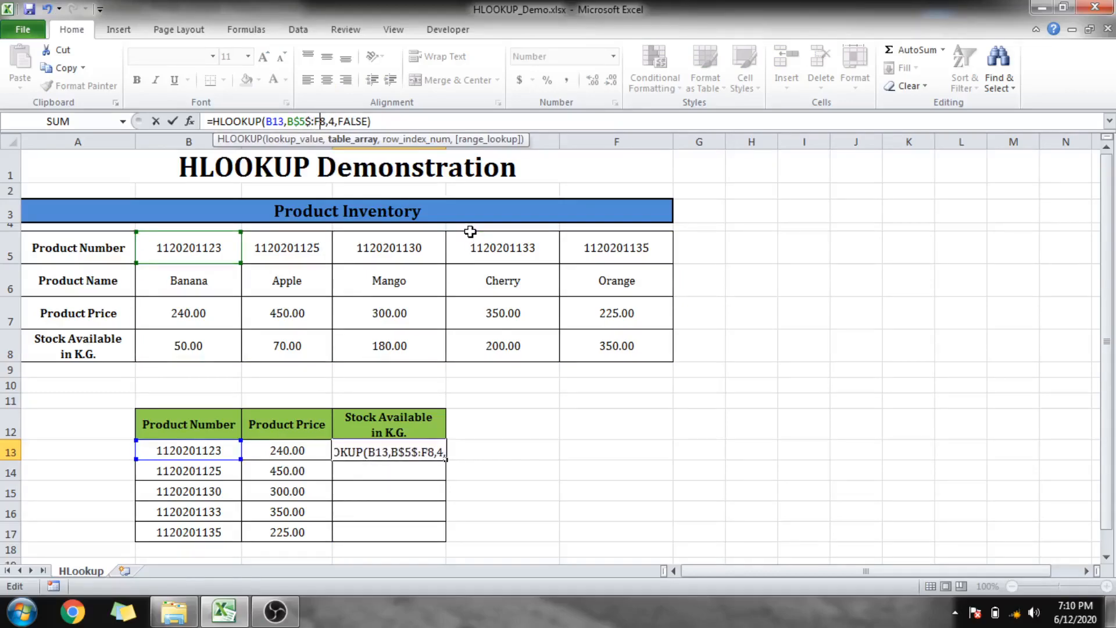
text($)
key(Right)
text($)
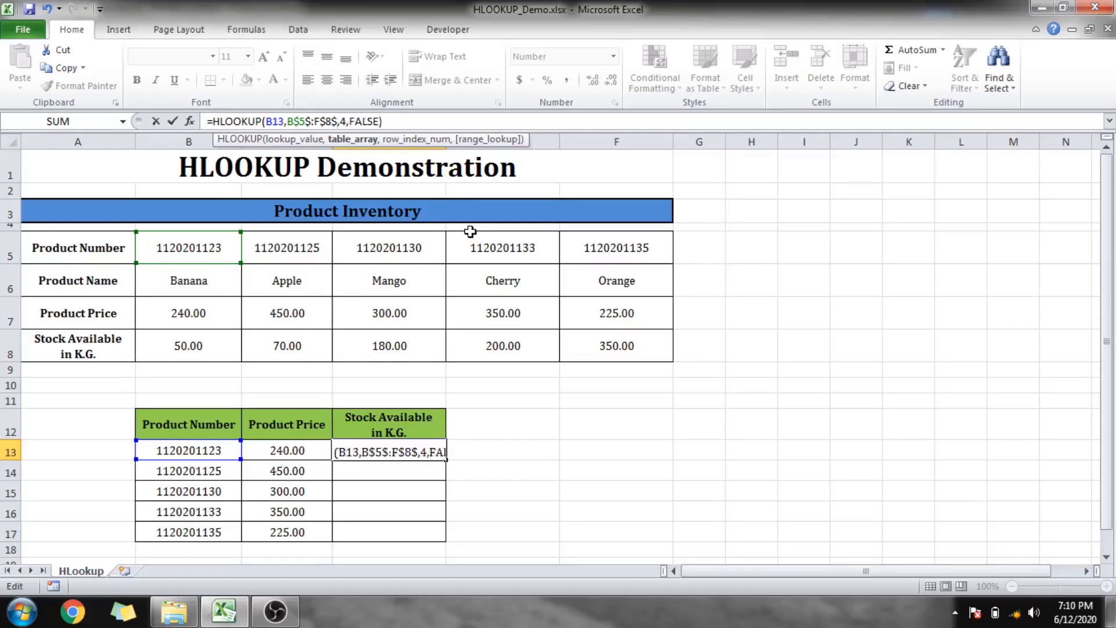
key(Return)
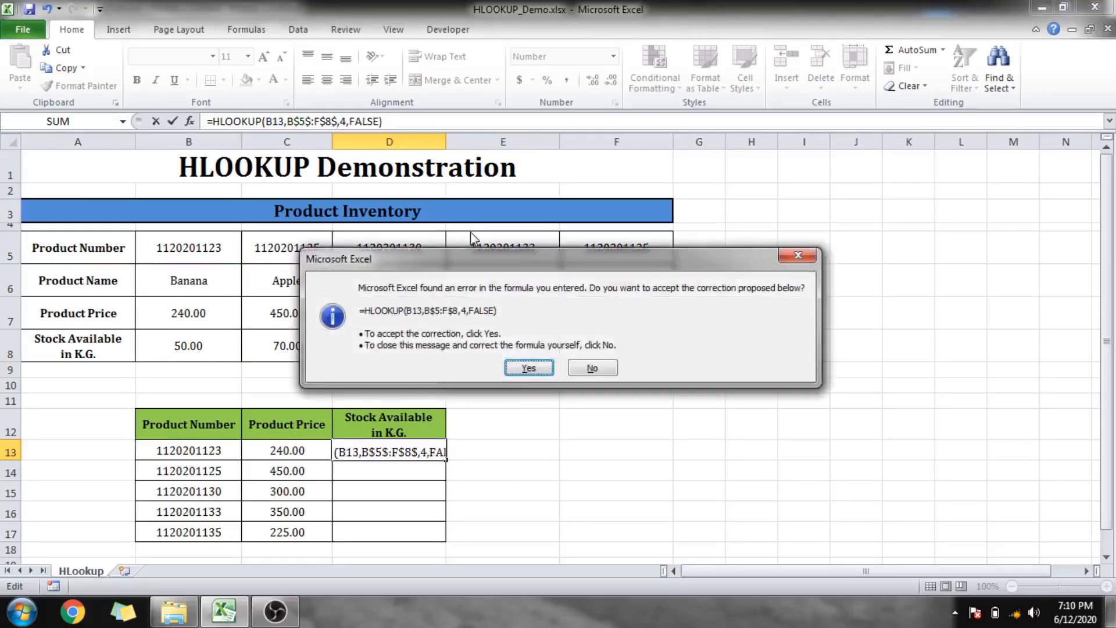
key(Return)
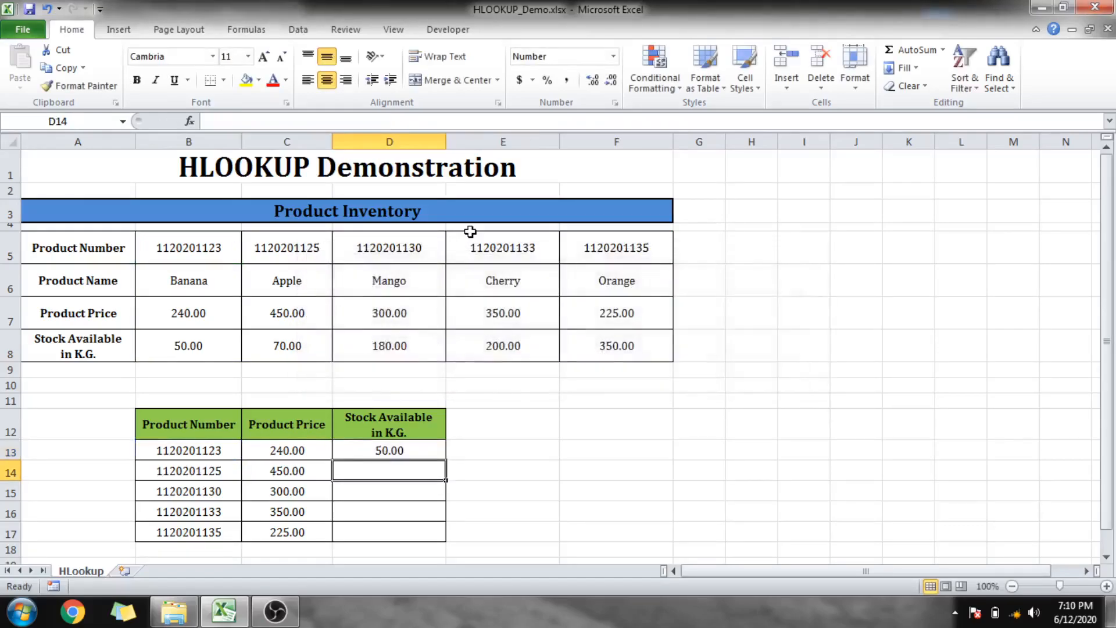
Fill the Stock Available formula from D13 down to D17 and check the last product's stock against the inventory table.
click(437, 451)
drag(446, 460, 446, 541)
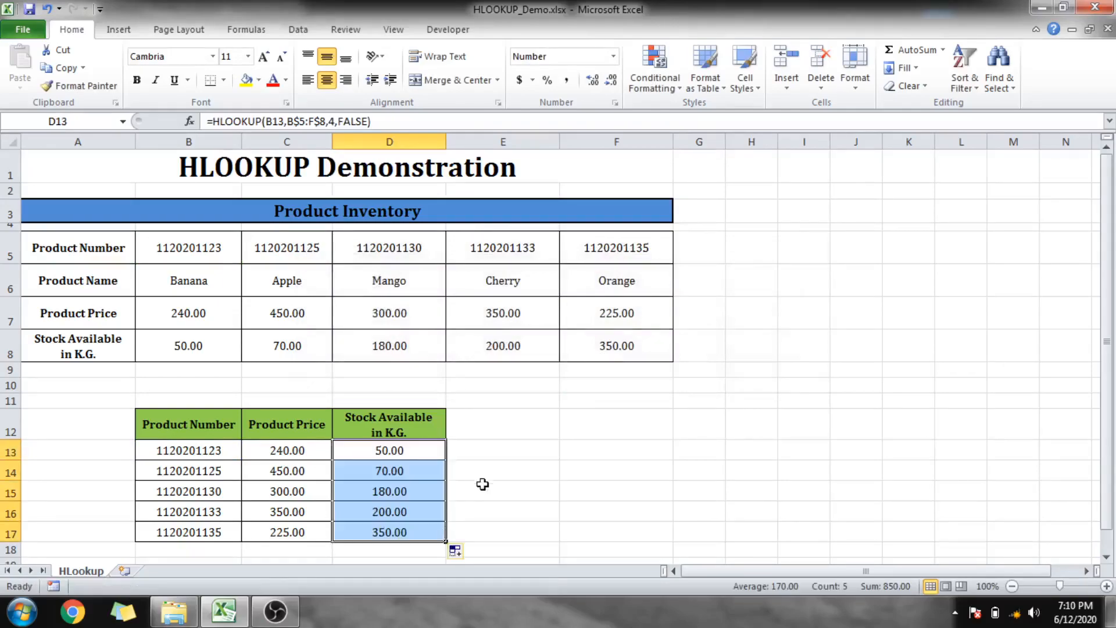
click(412, 535)
click(213, 532)
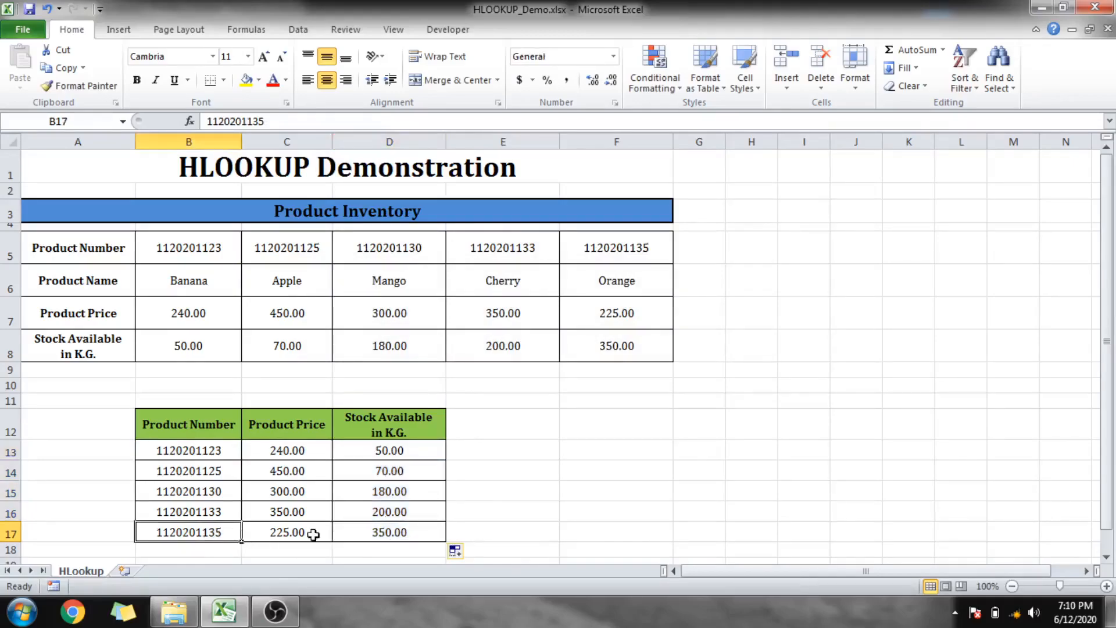
click(418, 533)
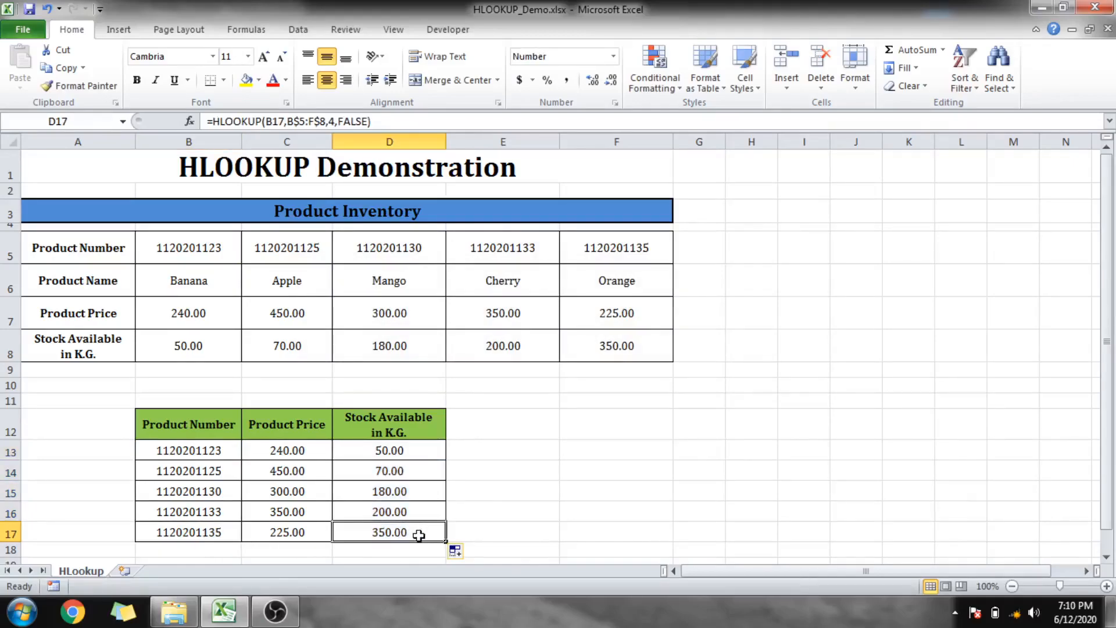
click(625, 251)
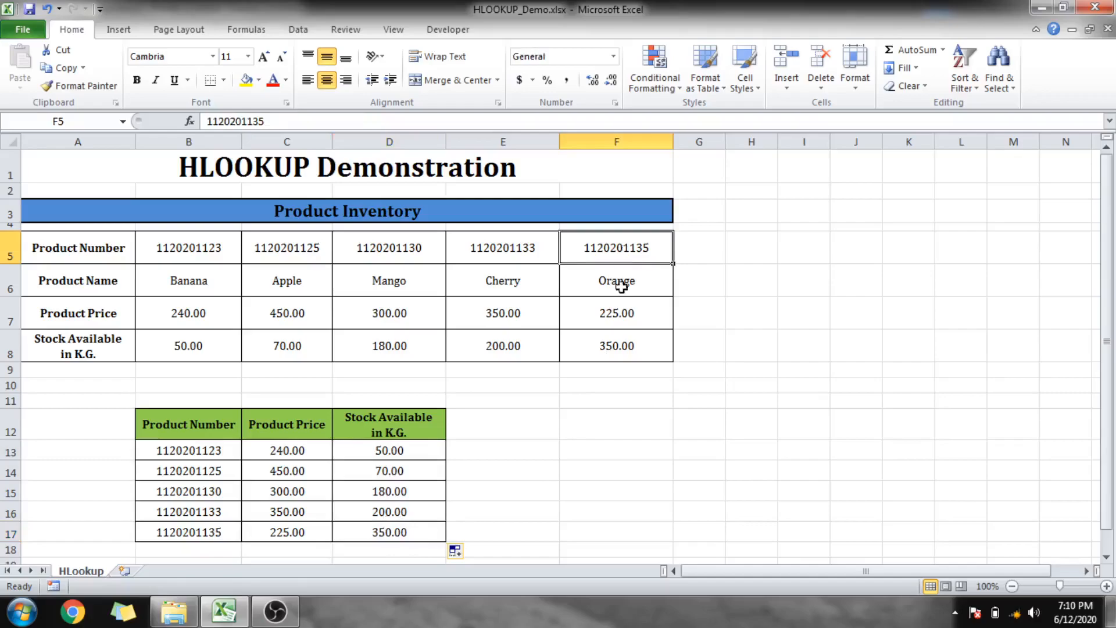
click(615, 348)
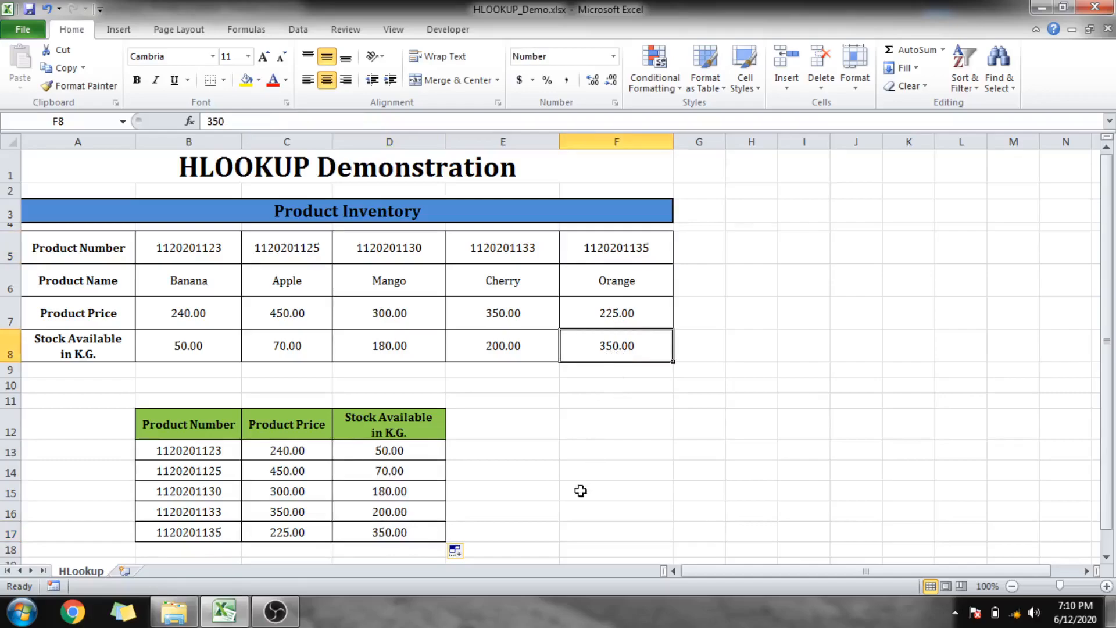